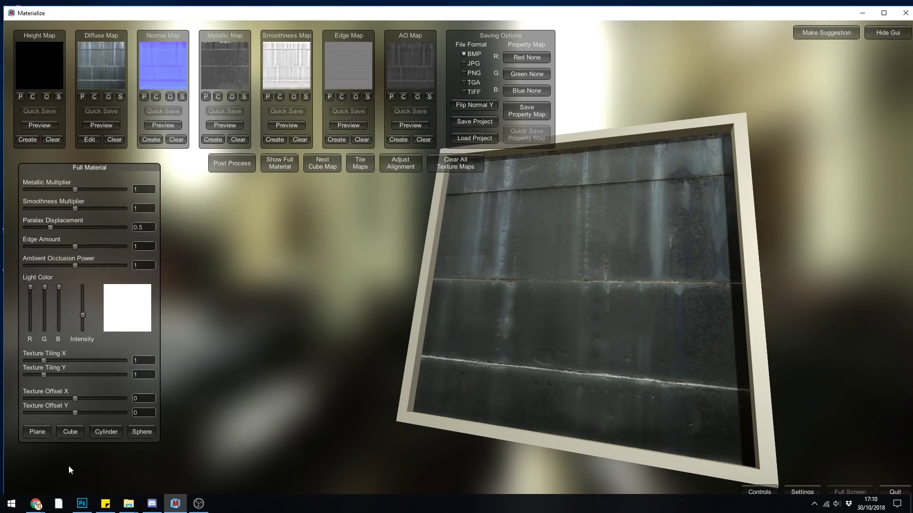
# Bring up the browser and scroll the Floors, Streets and Pavement subcategories on Textures.com
pyautogui.click(36, 504)
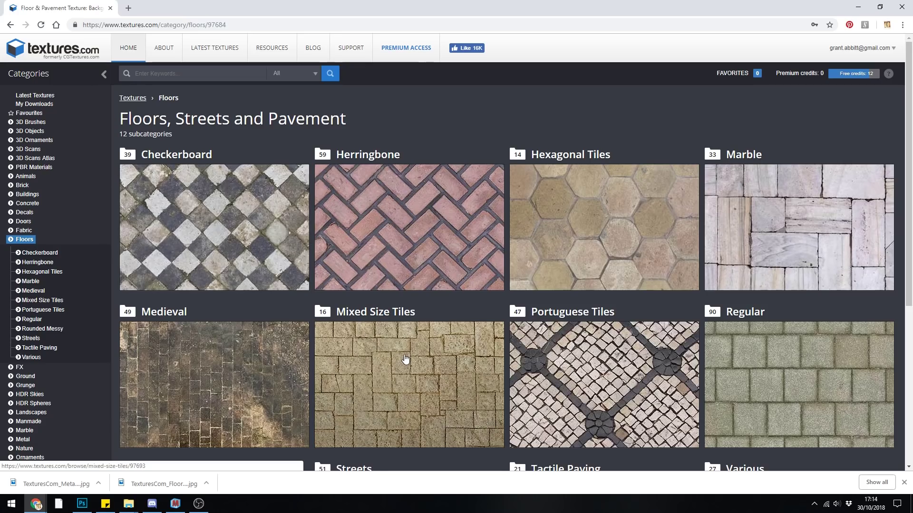
pyautogui.scroll(-1, 405, 359)
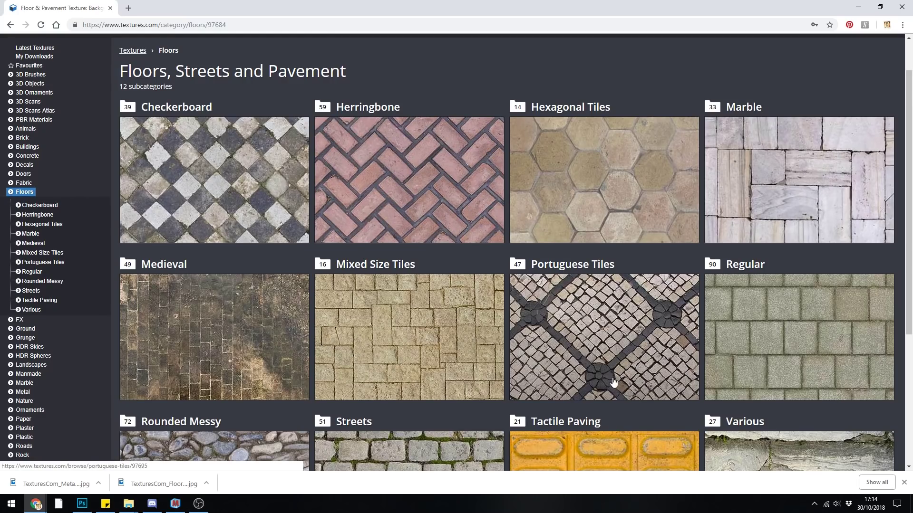
# Open the FloorHerringbone0092 download page via Herringbone, then switch to the materialize tests folder
pyautogui.click(450, 210)
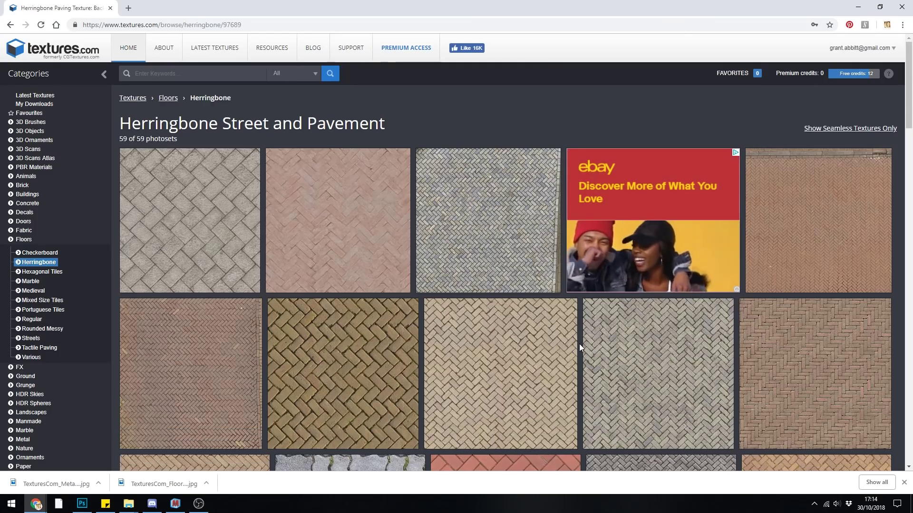
pyautogui.click(819, 379)
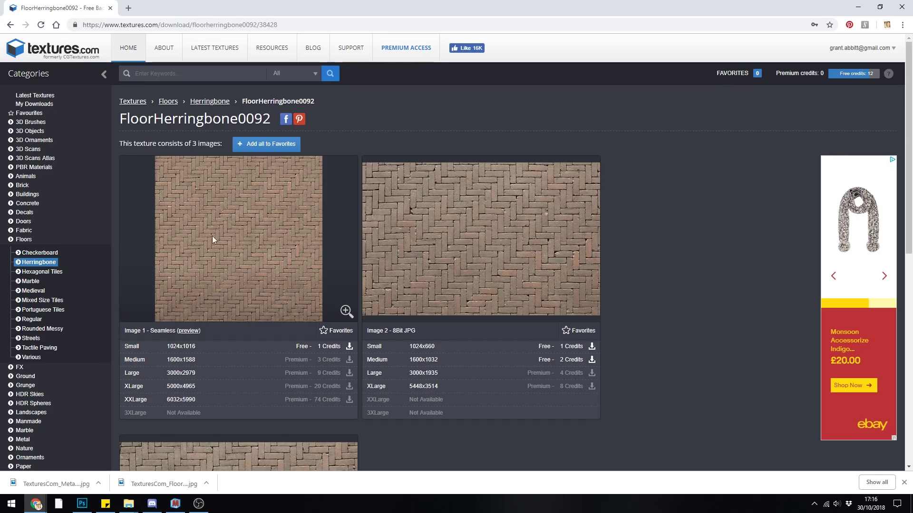
pyautogui.hotkey('alt', 'Tab')
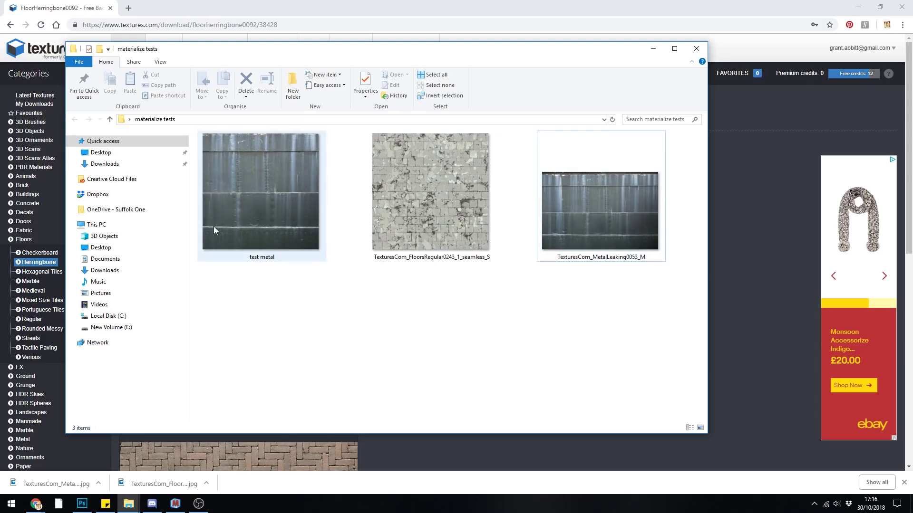
# Select the TexturesCom_MetalLeaking0053_M file, then deselect it
pyautogui.click(645, 206)
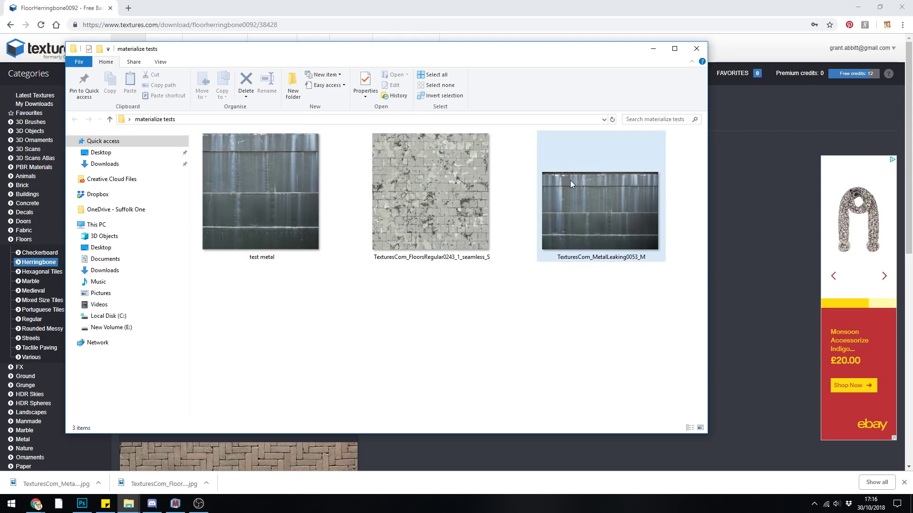
pyautogui.click(265, 330)
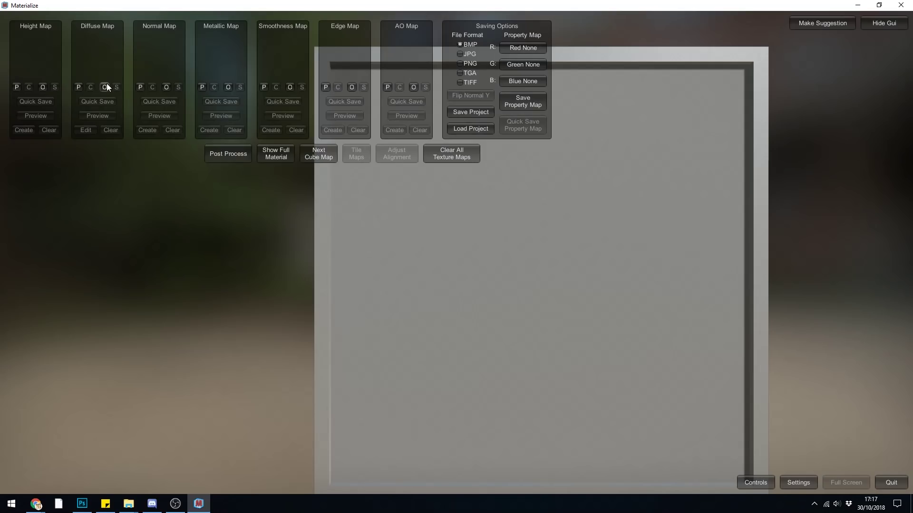
# Load test metal.png from Desktop > materialize tests as the Diffuse Map
pyautogui.click(106, 85)
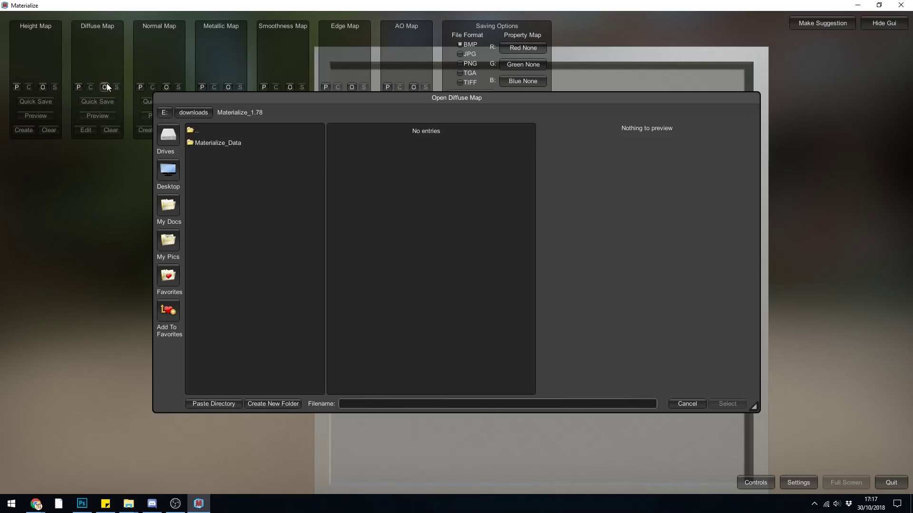
pyautogui.click(169, 171)
pyautogui.doubleClick(246, 187)
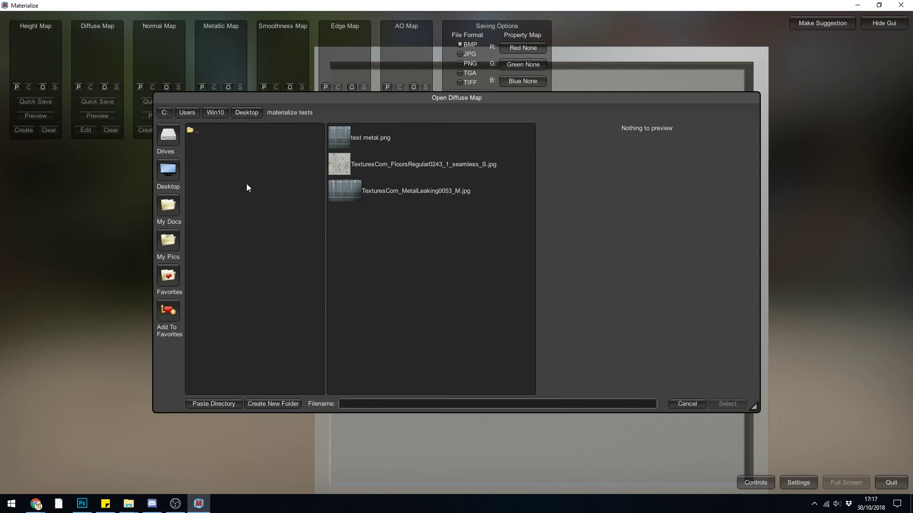
pyautogui.click(342, 138)
pyautogui.click(722, 403)
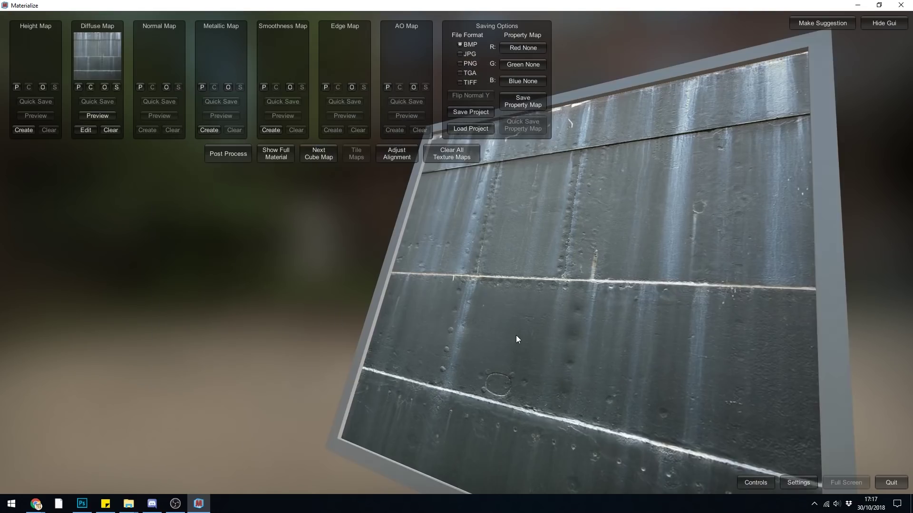
# In Edit Diffuse, keep the full original colour and tune Average Color Blur Size to about 51
pyautogui.click(85, 132)
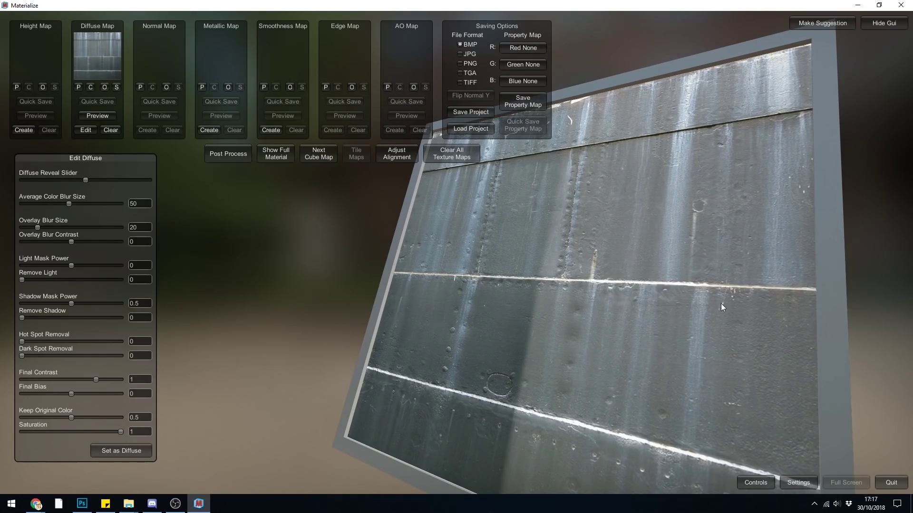
pyautogui.moveTo(90, 182)
pyautogui.mouseDown()
pyautogui.moveTo(99, 179)
pyautogui.moveTo(74, 181)
pyautogui.moveTo(106, 178)
pyautogui.moveTo(95, 182)
pyautogui.mouseUp()
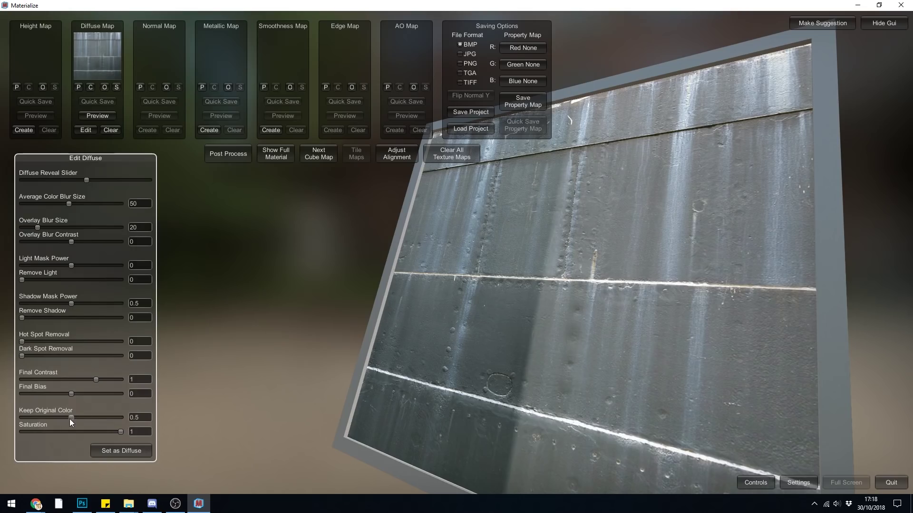
pyautogui.moveTo(69, 418); pyautogui.dragTo(123, 427)
pyautogui.moveTo(535, 331); pyautogui.dragTo(527, 264, button='right')
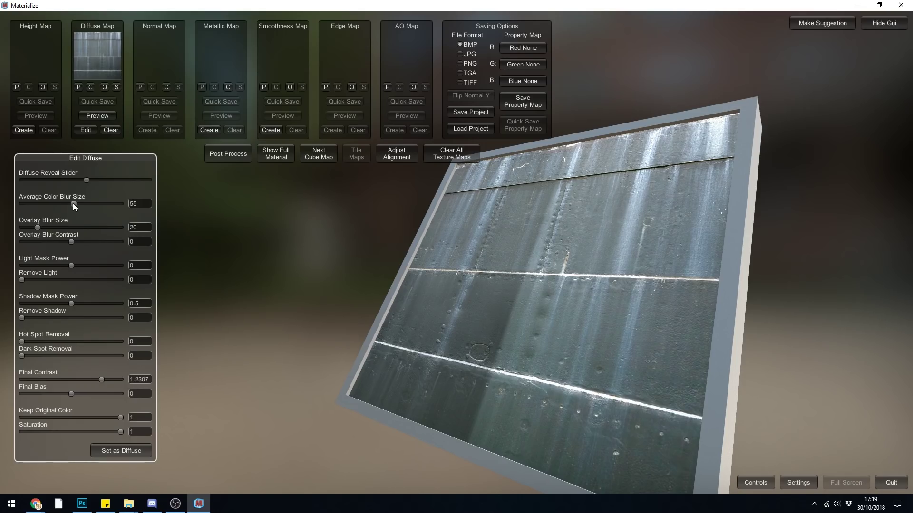
pyautogui.moveTo(73, 204); pyautogui.dragTo(92, 202)
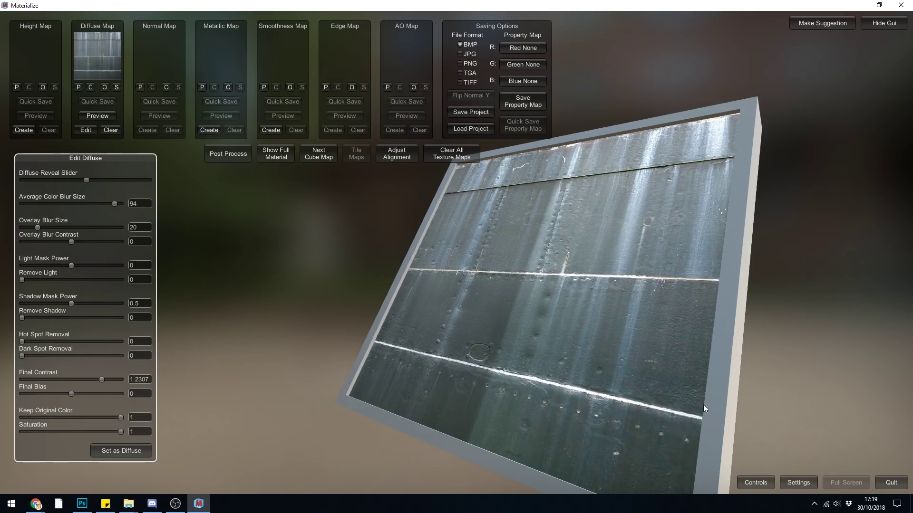
pyautogui.moveTo(112, 201); pyautogui.dragTo(70, 207)
# Set Average Color Blur Size 37, Overlay Blur Contrast -0.451 and Shadow Mask Power 0.5048
pyautogui.moveTo(83, 204)
pyautogui.mouseDown()
pyautogui.moveTo(60, 206)
pyautogui.moveTo(69, 207)
pyautogui.mouseUp()
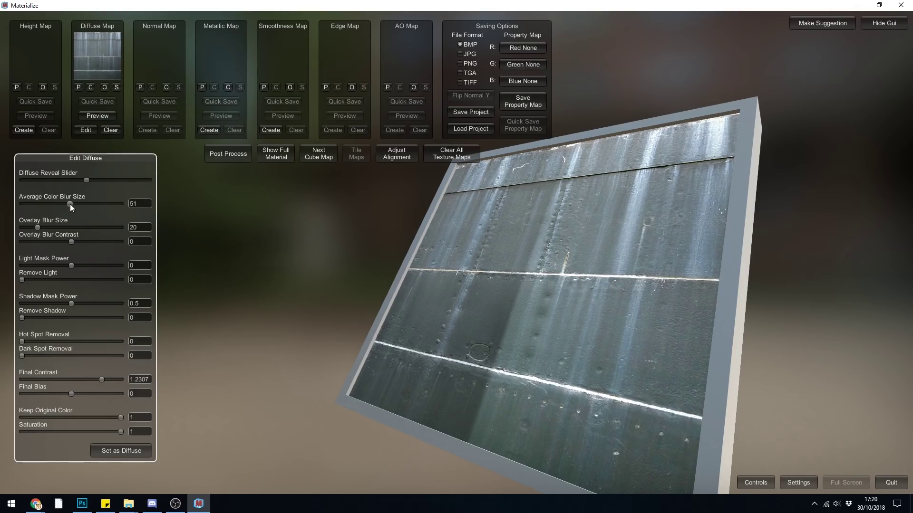
pyautogui.moveTo(70, 203); pyautogui.dragTo(56, 204)
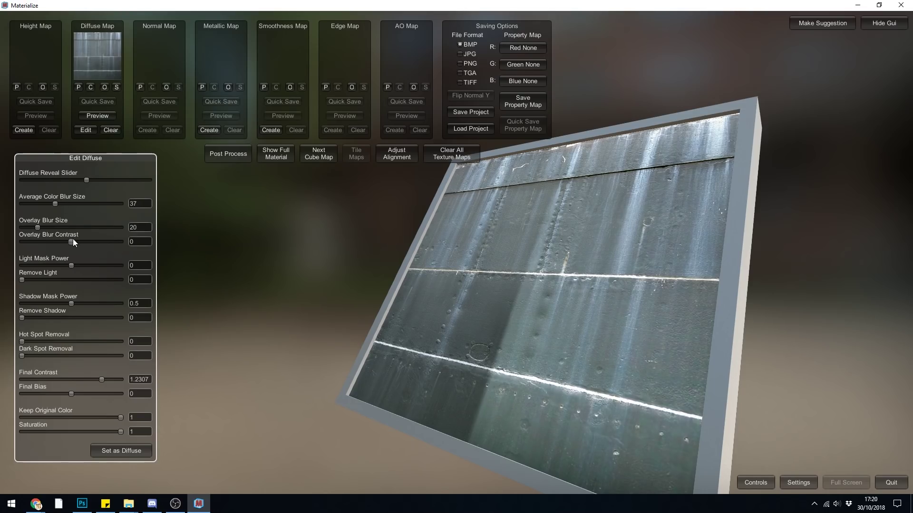
pyautogui.moveTo(72, 239)
pyautogui.mouseDown()
pyautogui.moveTo(89, 240)
pyautogui.moveTo(59, 240)
pyautogui.moveTo(94, 238)
pyautogui.moveTo(64, 238)
pyautogui.moveTo(88, 241)
pyautogui.mouseUp()
pyautogui.scroll(5, 658, 361)
pyautogui.moveTo(655, 334); pyautogui.dragTo(656, 284)
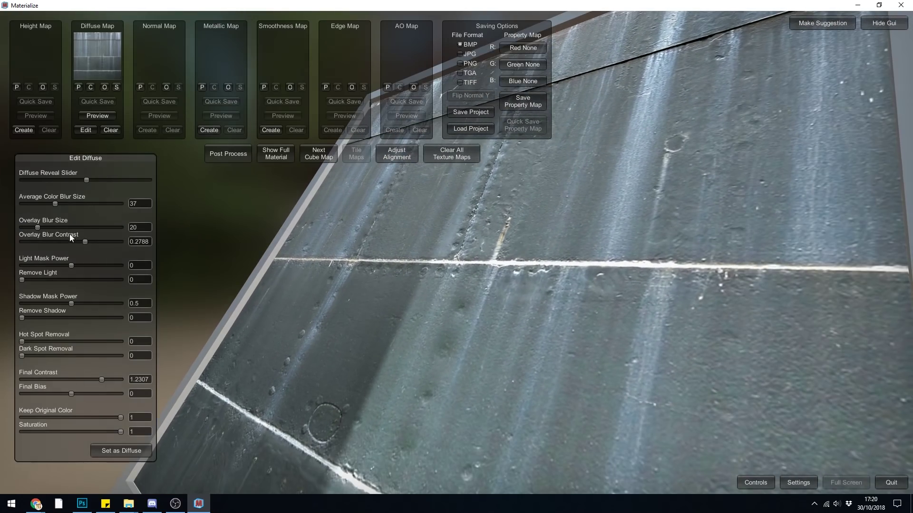
pyautogui.moveTo(85, 241)
pyautogui.mouseDown()
pyautogui.moveTo(101, 242)
pyautogui.moveTo(40, 244)
pyautogui.moveTo(62, 243)
pyautogui.moveTo(49, 245)
pyautogui.mouseUp()
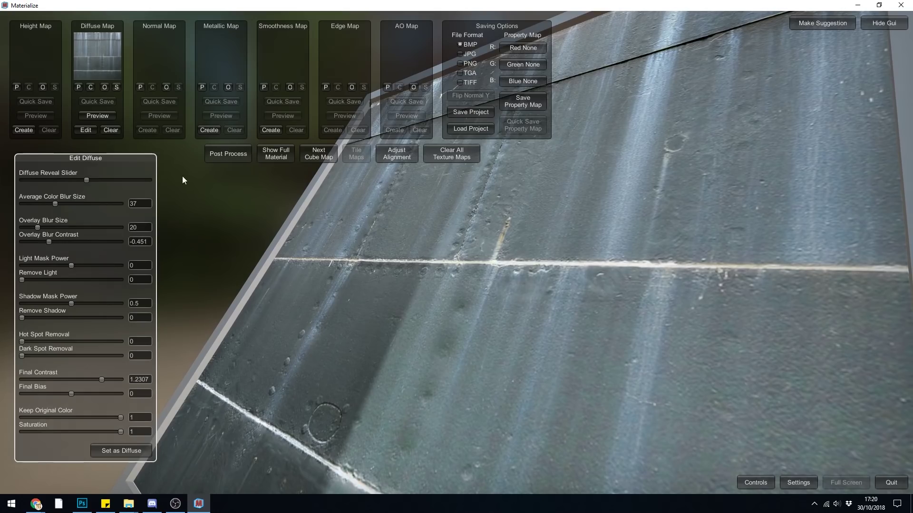
pyautogui.moveTo(71, 304); pyautogui.dragTo(48, 308)
# Set Remove Shadow to 0.1682 and Hot Spot Removal to 0.7451, with slight Dark Spot Removal
pyautogui.scroll(-3, 467, 316)
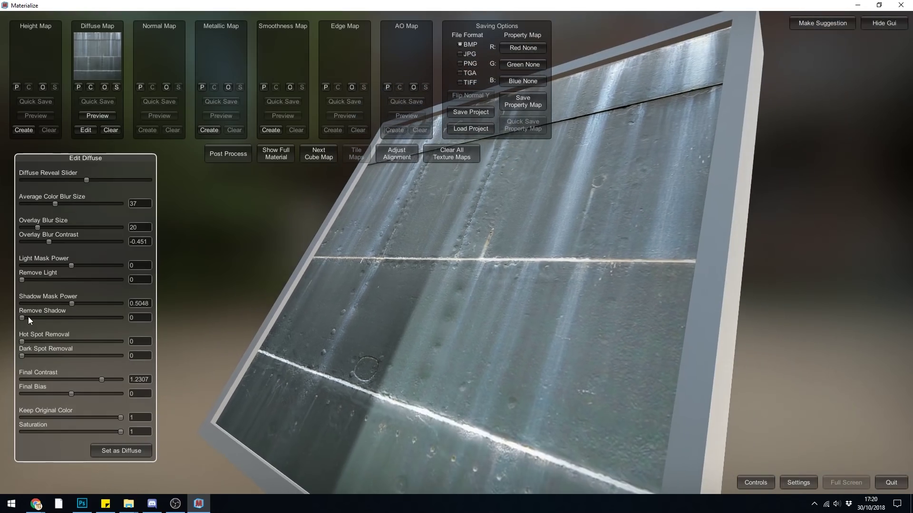
pyautogui.moveTo(25, 316)
pyautogui.mouseDown()
pyautogui.moveTo(50, 317)
pyautogui.moveTo(36, 315)
pyautogui.moveTo(31, 343)
pyautogui.moveTo(60, 342)
pyautogui.mouseUp()
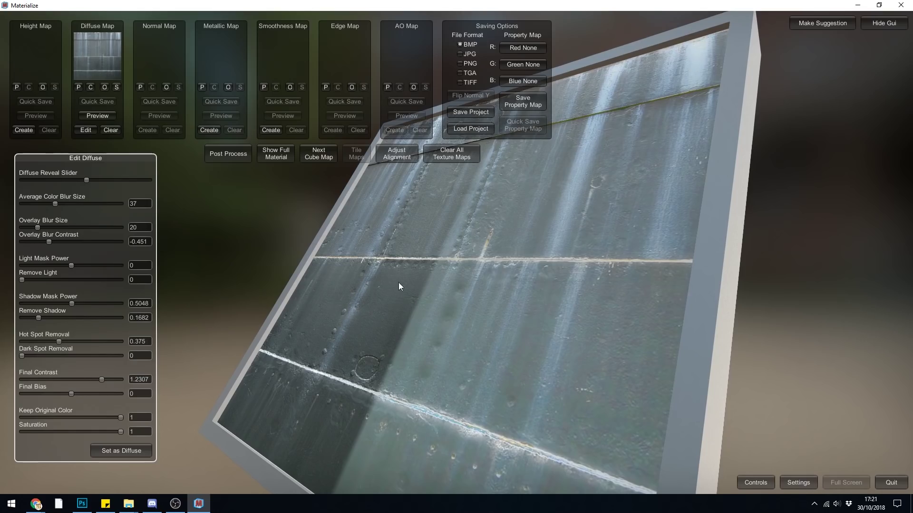
pyautogui.moveTo(59, 340); pyautogui.dragTo(73, 341)
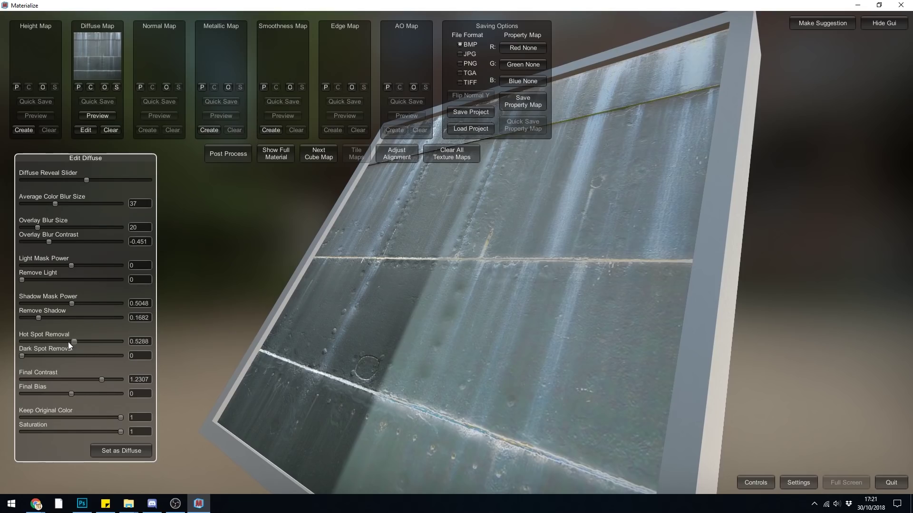
pyautogui.moveTo(24, 355)
pyautogui.mouseDown()
pyautogui.moveTo(49, 356)
pyautogui.moveTo(32, 355)
pyautogui.mouseUp()
pyautogui.scroll(5, 573, 286)
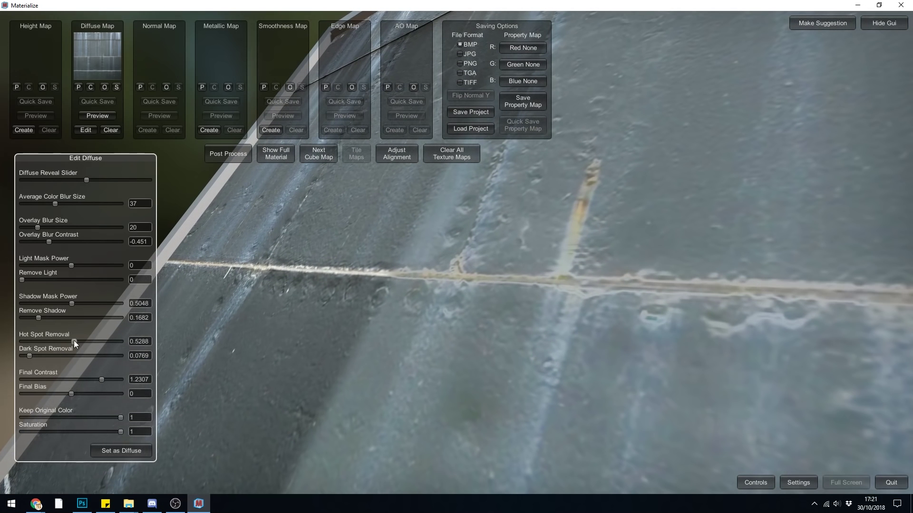
pyautogui.moveTo(75, 341); pyautogui.dragTo(95, 341)
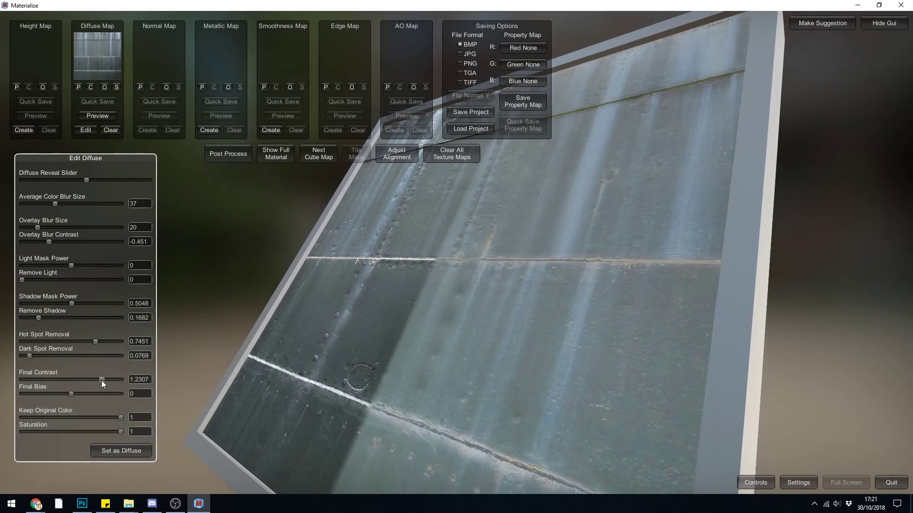
# Raise Final Contrast to about 1.65 and apply the edited result as the diffuse map
pyautogui.moveTo(101, 381); pyautogui.dragTo(74, 393)
pyautogui.moveTo(120, 432); pyautogui.dragTo(135, 415)
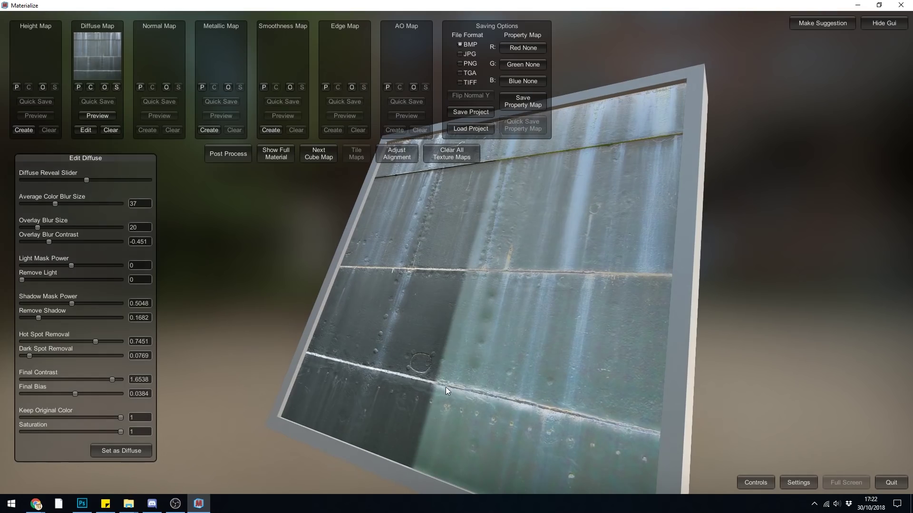
pyautogui.click(141, 449)
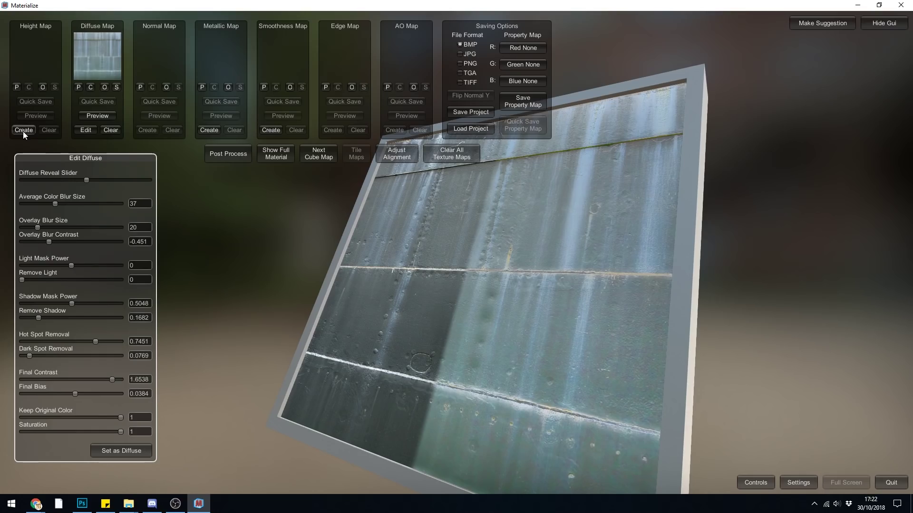
pyautogui.moveTo(305, 229); pyautogui.dragTo(463, 367, button='right')
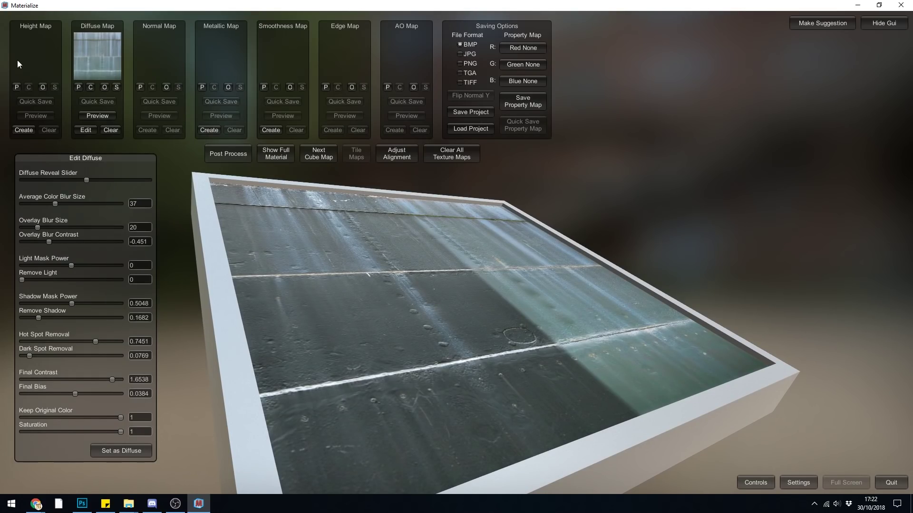
# Create a height map from the diffuse using the Details frequency weight preset
pyautogui.click(23, 131)
pyautogui.moveTo(499, 284)
pyautogui.mouseDown(button='right')
pyautogui.moveTo(578, 350)
pyautogui.moveTo(493, 361)
pyautogui.moveTo(498, 277)
pyautogui.mouseUp(button='right')
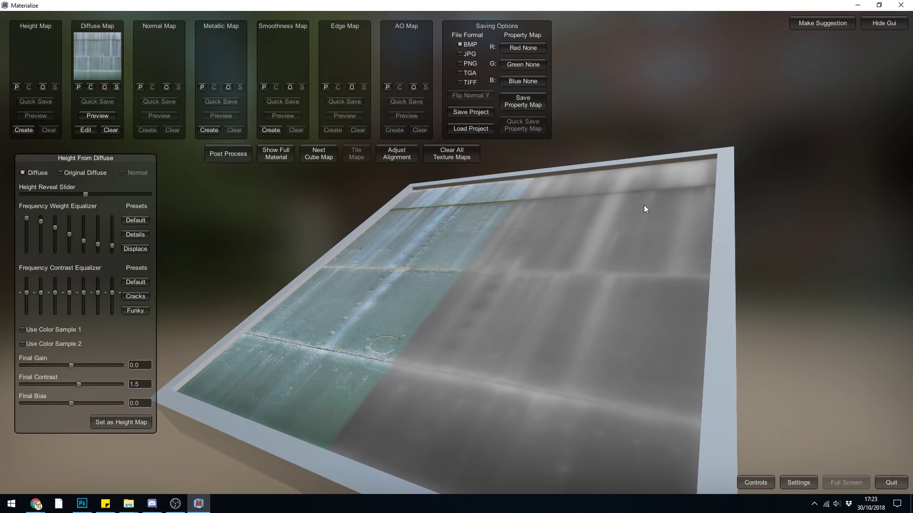
pyautogui.moveTo(624, 213); pyautogui.dragTo(583, 266, button='right')
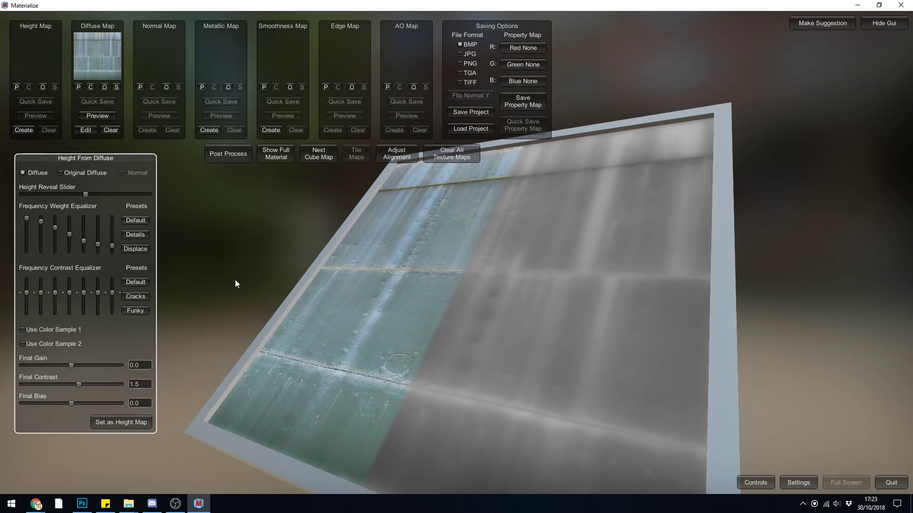
pyautogui.click(138, 233)
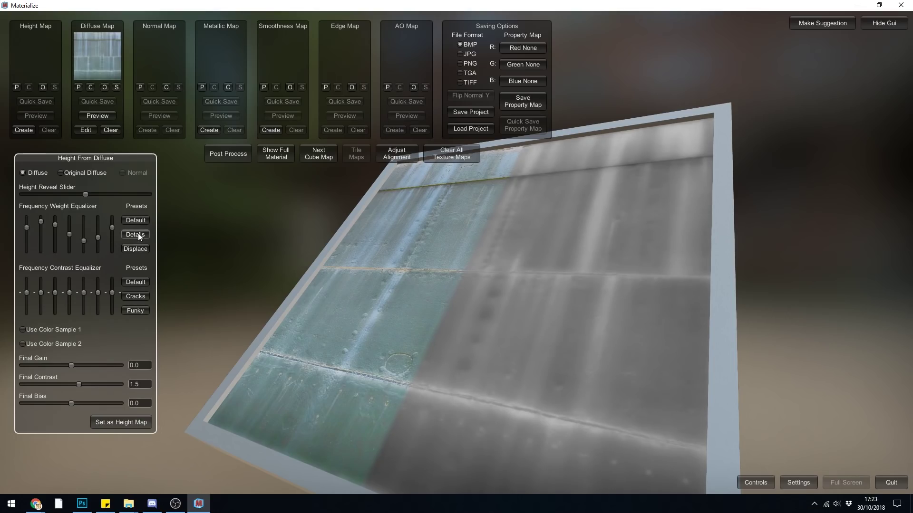
# Store the height map and orbit the full-material box preview to see its displaced top
pyautogui.click(133, 424)
pyautogui.click(276, 153)
pyautogui.moveTo(525, 310); pyautogui.dragTo(337, 240)
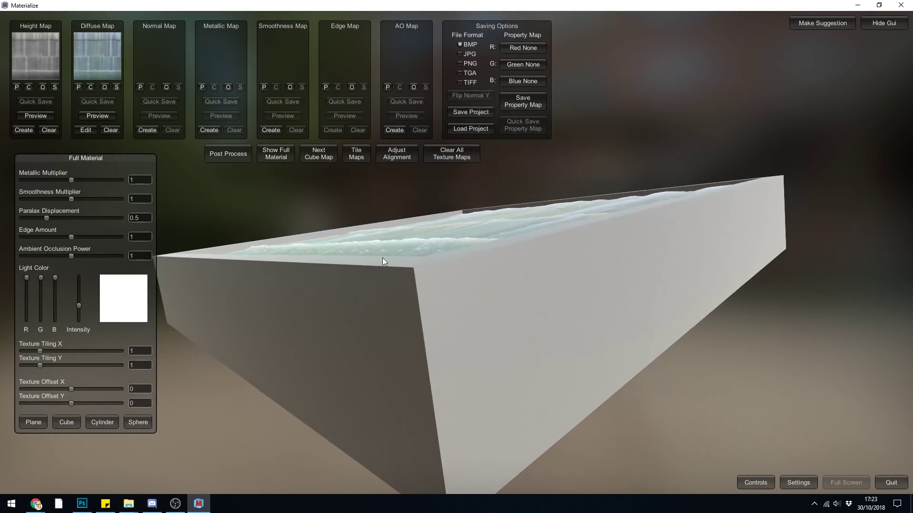
pyautogui.moveTo(388, 263); pyautogui.dragTo(383, 289)
# Regenerate height from diffuse with the Displace frequency preset and Final Contrast at -2.730
pyautogui.moveTo(529, 300); pyautogui.dragTo(498, 316)
pyautogui.click(26, 130)
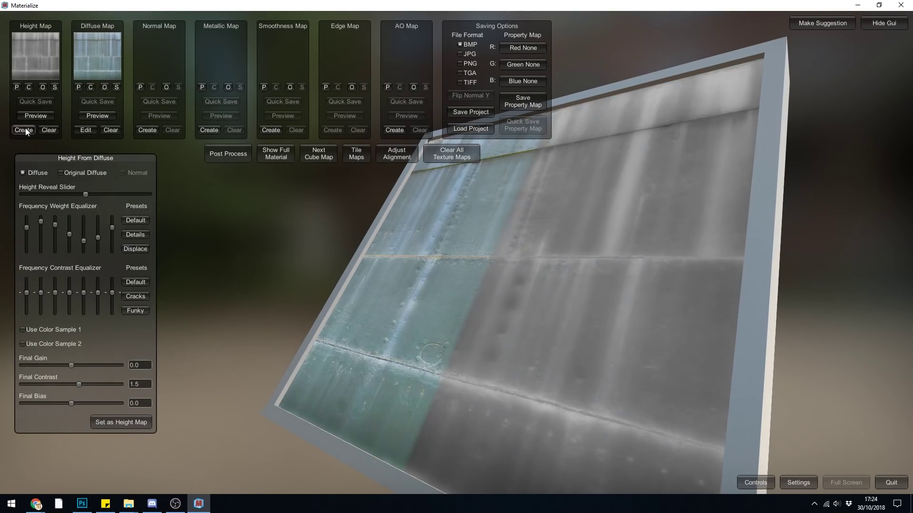
pyautogui.click(135, 221)
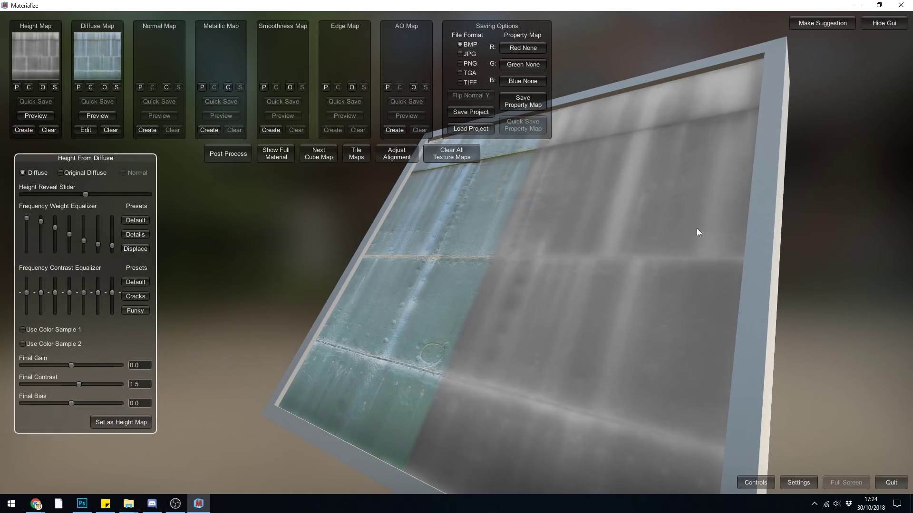
pyautogui.click(137, 249)
pyautogui.moveTo(79, 385); pyautogui.dragTo(58, 384)
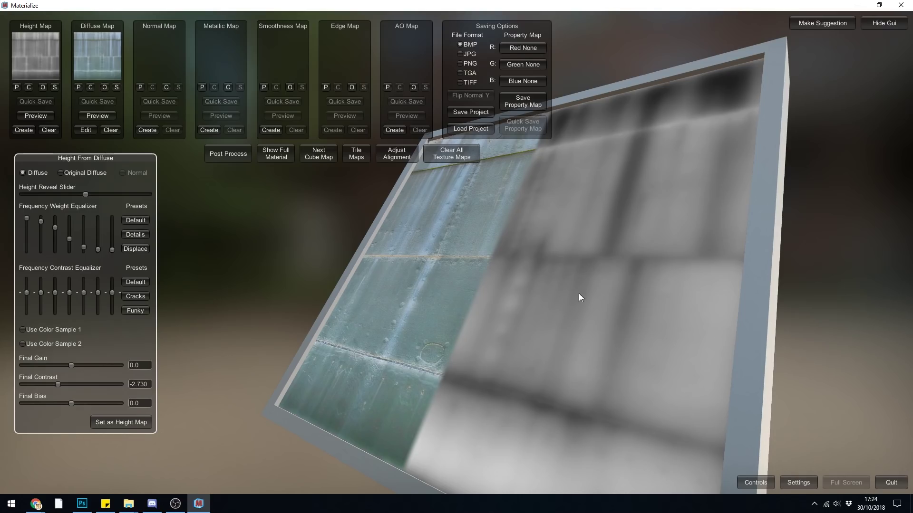
# Enable Use Color Sample 1 on the teal metal and test its hue, saturation and luminance ranges
pyautogui.click(23, 330)
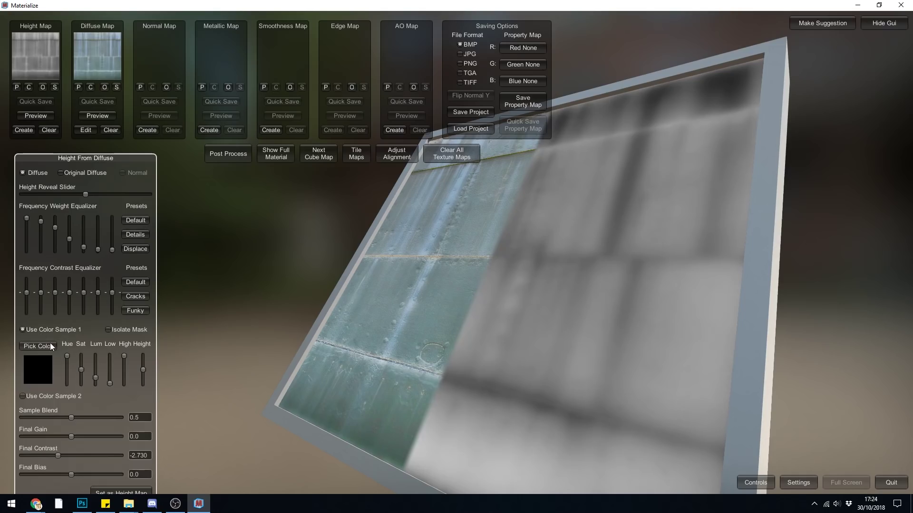
pyautogui.click(386, 387)
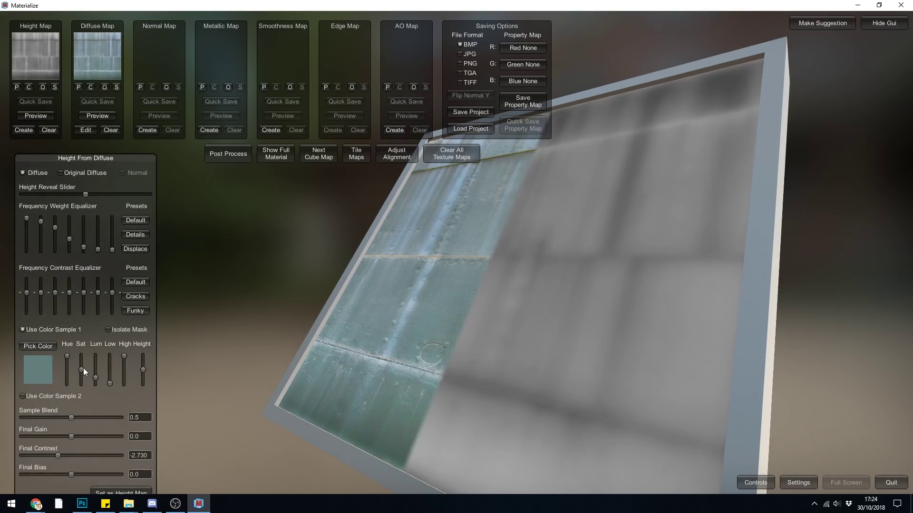
pyautogui.moveTo(83, 369)
pyautogui.mouseDown()
pyautogui.moveTo(82, 381)
pyautogui.moveTo(81, 367)
pyautogui.moveTo(95, 382)
pyautogui.moveTo(95, 361)
pyautogui.mouseUp()
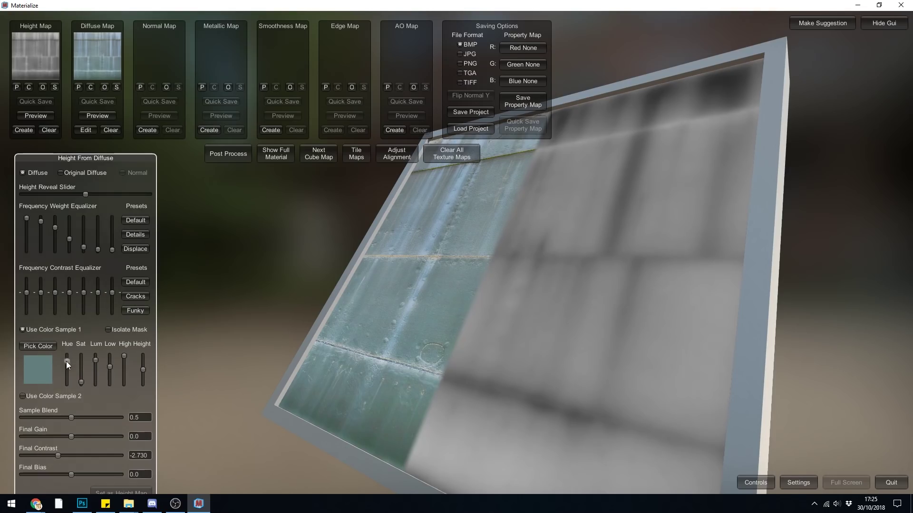
pyautogui.moveTo(66, 356)
pyautogui.mouseDown()
pyautogui.moveTo(66, 366)
pyautogui.moveTo(61, 349)
pyautogui.mouseUp()
pyautogui.moveTo(79, 381); pyautogui.dragTo(96, 369)
pyautogui.moveTo(110, 366); pyautogui.dragTo(112, 380)
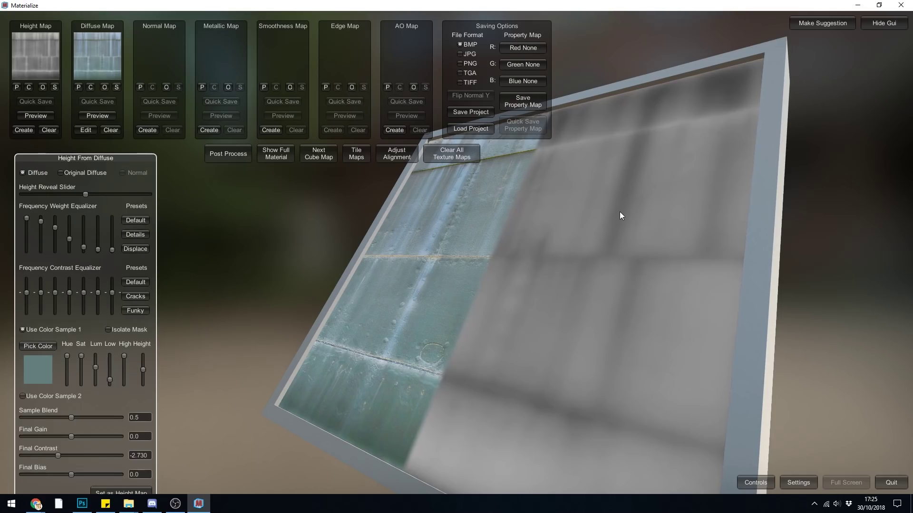
pyautogui.moveTo(124, 356)
pyautogui.mouseDown()
pyautogui.moveTo(125, 380)
pyautogui.moveTo(126, 373)
pyautogui.mouseUp()
# Turn colour sampling off, set Final Contrast to 2.2692 and store it as the height map
pyautogui.click(23, 330)
pyautogui.moveTo(58, 384); pyautogui.dragTo(80, 386)
pyautogui.click(126, 421)
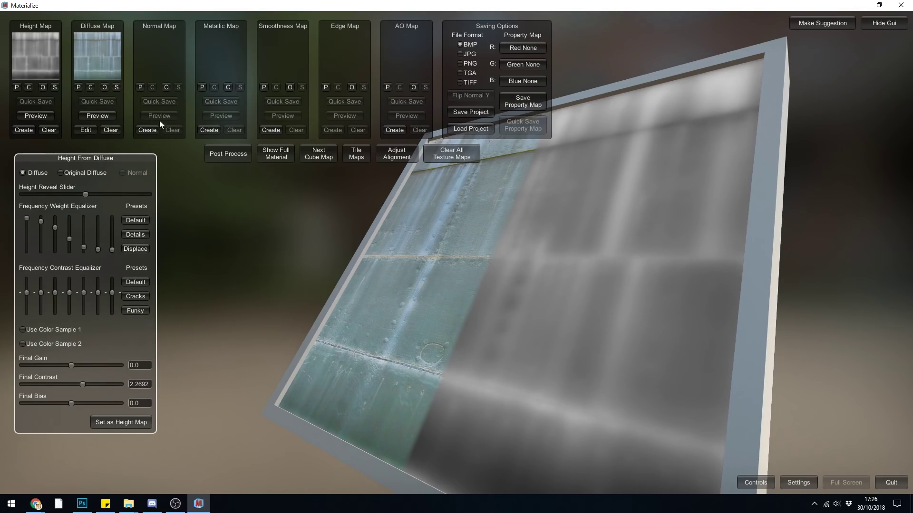
# Create a normal map from the height map with Crisp frequency weighting, inspecting the preview
pyautogui.click(152, 130)
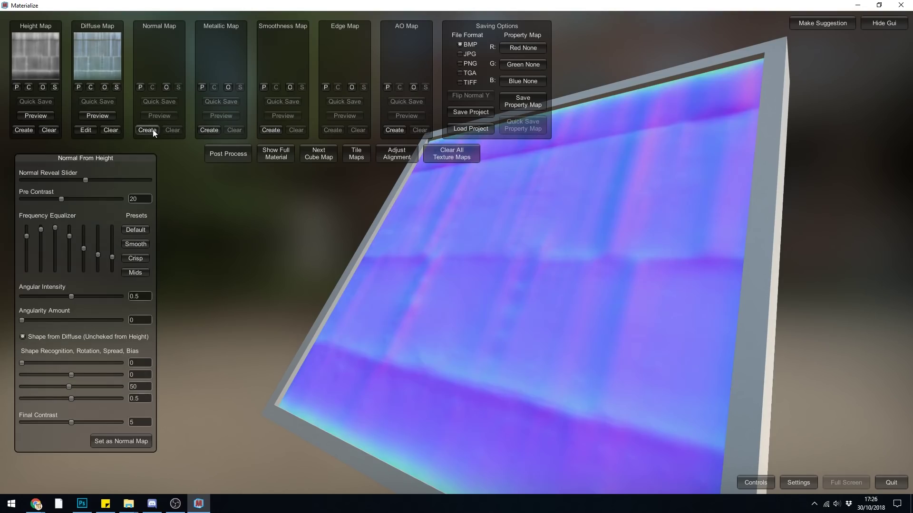
pyautogui.moveTo(569, 349); pyautogui.dragTo(512, 393)
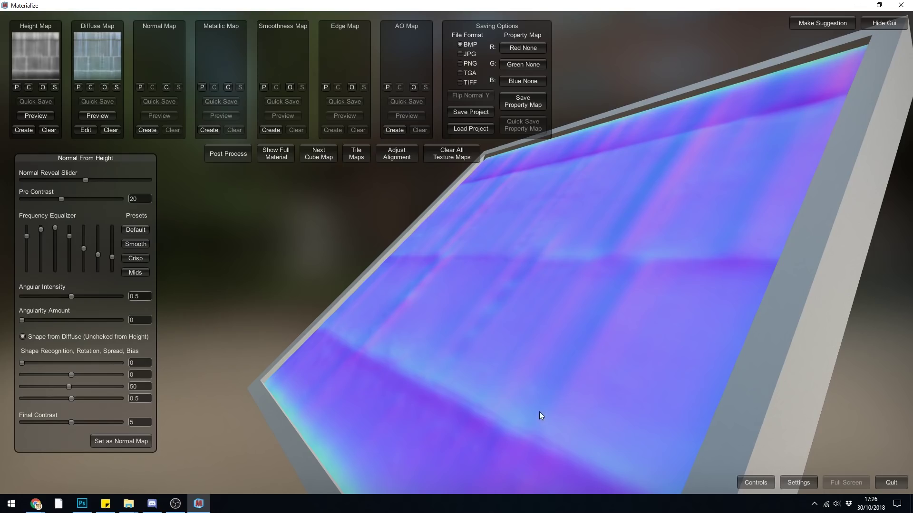
pyautogui.moveTo(533, 406); pyautogui.dragTo(429, 252, button='right')
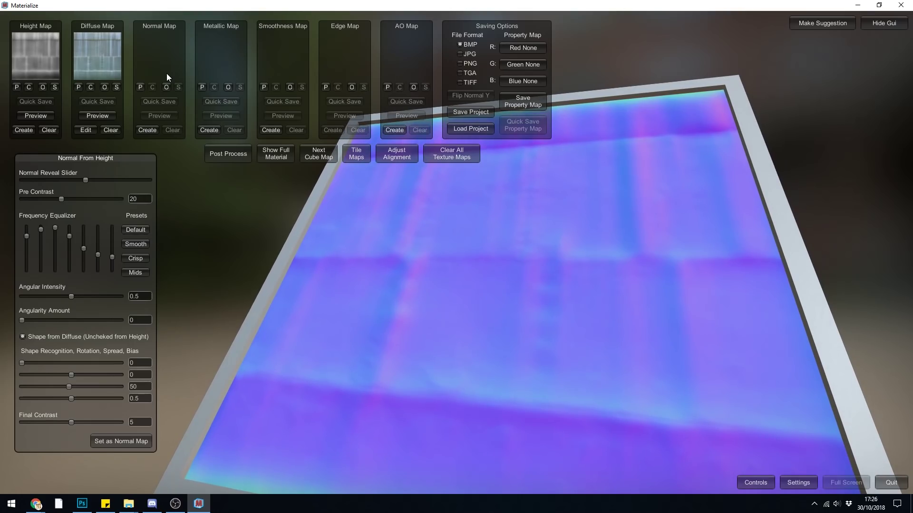
pyautogui.click(136, 259)
pyautogui.moveTo(466, 418); pyautogui.dragTo(444, 279, button='right')
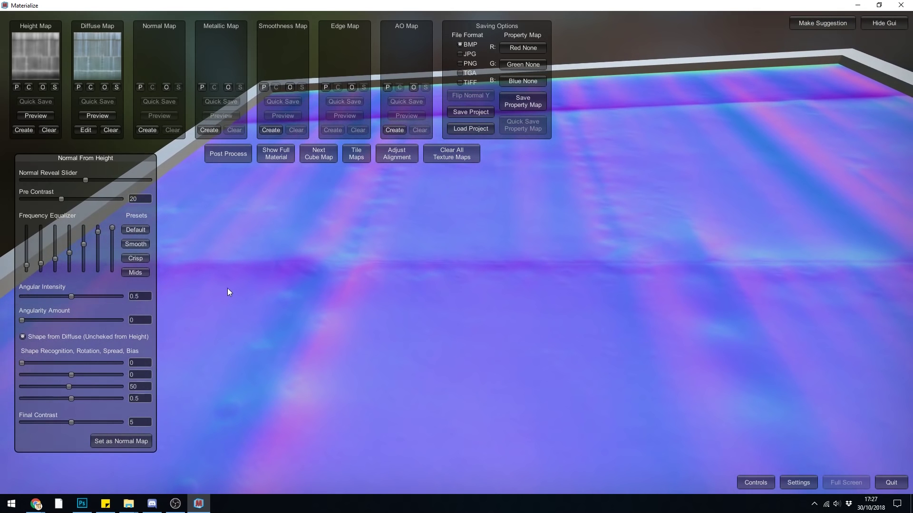
pyautogui.moveTo(237, 282); pyautogui.dragTo(280, 401, button='right')
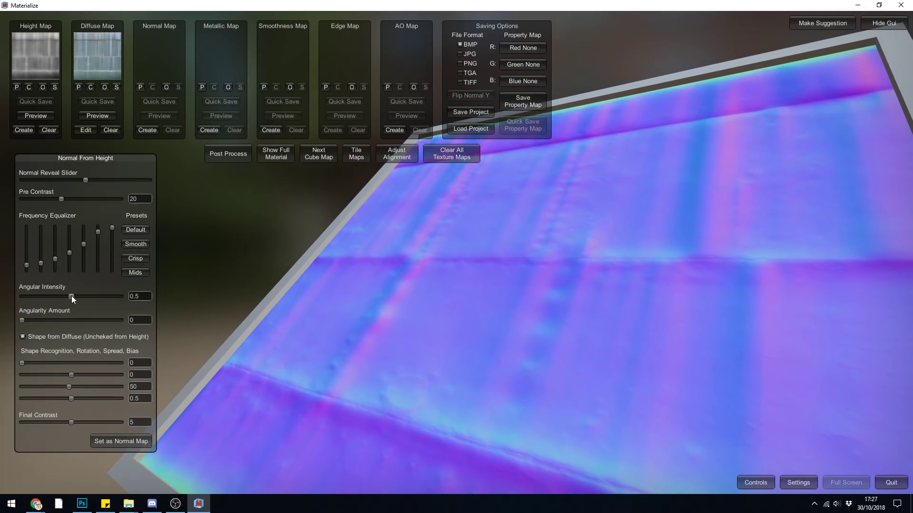
# Set Pre Contrast to 6.5384 and compare Smooth, Crisp and Mids, keeping Crisp
pyautogui.moveTo(61, 199); pyautogui.dragTo(33, 201)
pyautogui.click(135, 244)
pyautogui.click(135, 255)
pyautogui.click(135, 273)
pyautogui.click(135, 259)
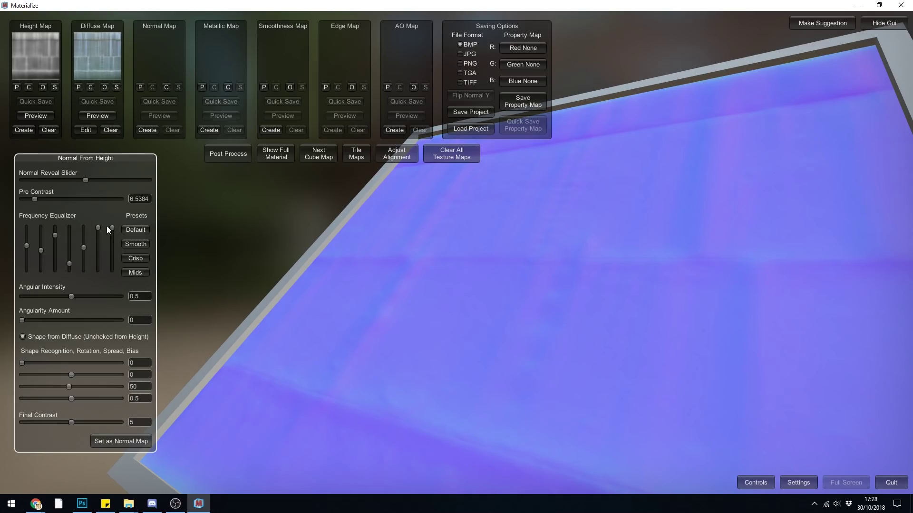
# Set normal Angular Intensity 0.7788, Angularity Amount 0.0192 and Final Contrast 5.1442 with Crisp weighting
pyautogui.moveTo(460, 301); pyautogui.dragTo(550, 276)
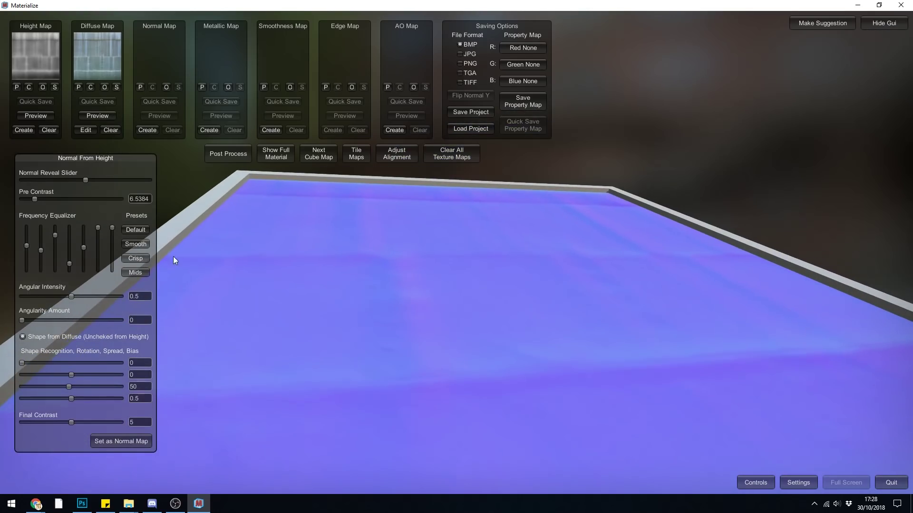
pyautogui.click(135, 259)
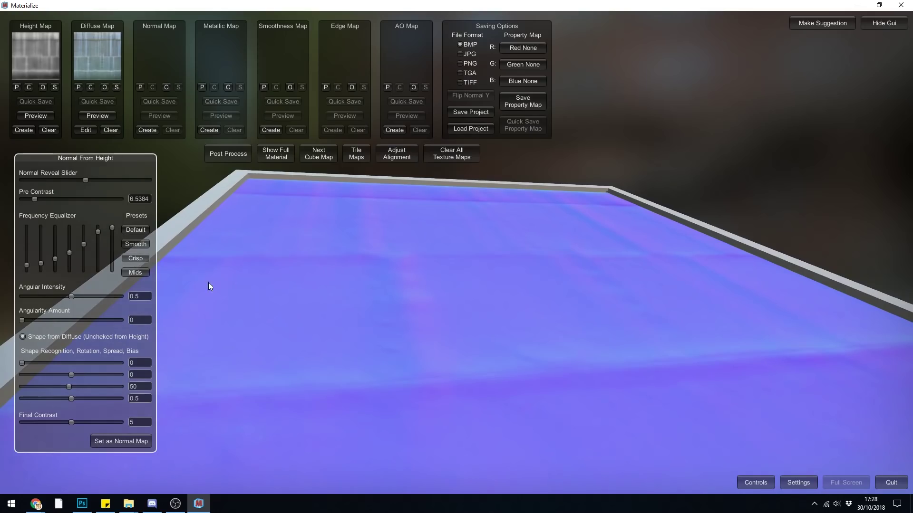
pyautogui.moveTo(480, 320); pyautogui.dragTo(429, 325)
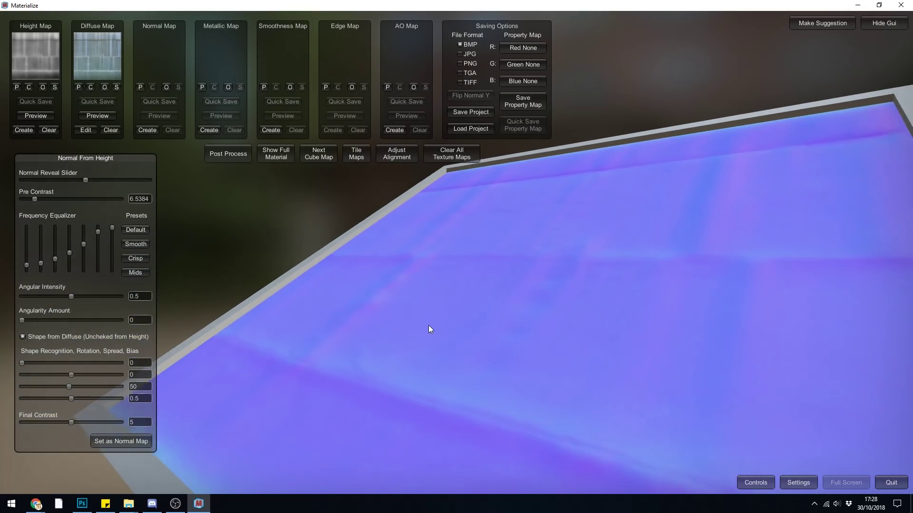
pyautogui.moveTo(70, 299); pyautogui.dragTo(101, 299)
pyautogui.moveTo(24, 322)
pyautogui.mouseDown()
pyautogui.moveTo(40, 322)
pyautogui.moveTo(26, 322)
pyautogui.mouseUp()
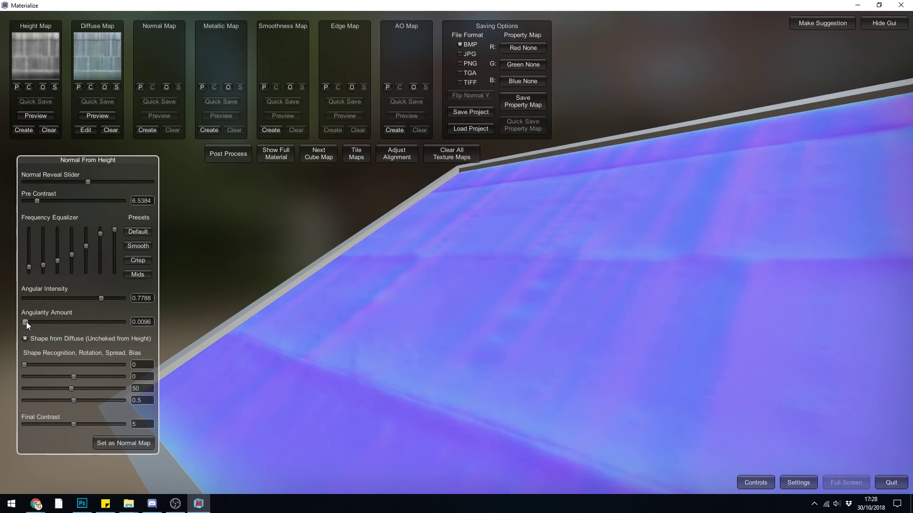
pyautogui.moveTo(26, 322); pyautogui.dragTo(27, 322)
pyautogui.moveTo(25, 364)
pyautogui.mouseDown()
pyautogui.moveTo(62, 375)
pyautogui.moveTo(26, 375)
pyautogui.mouseUp()
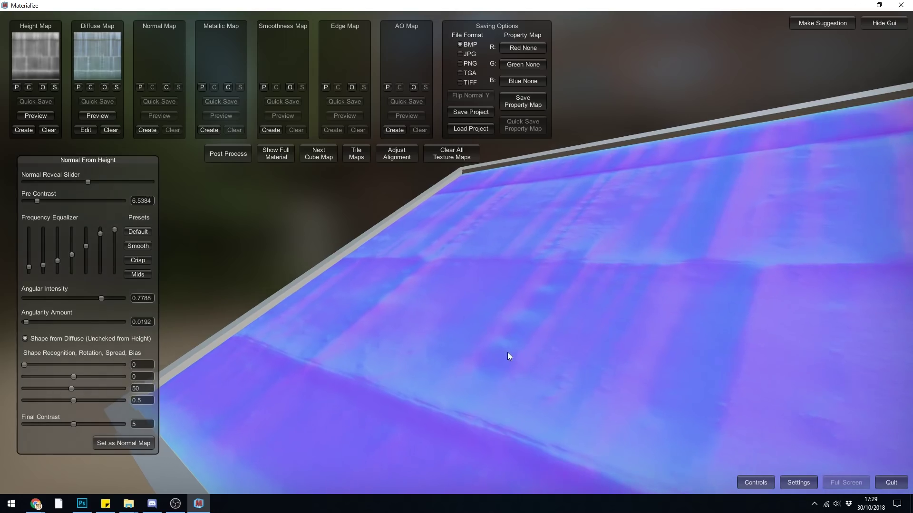
pyautogui.moveTo(509, 353); pyautogui.dragTo(449, 321)
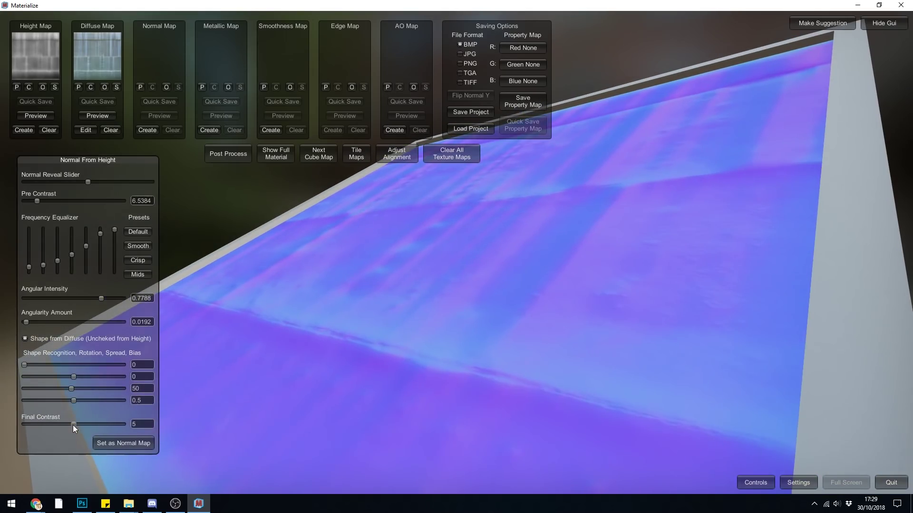
pyautogui.moveTo(73, 425); pyautogui.dragTo(410, 402)
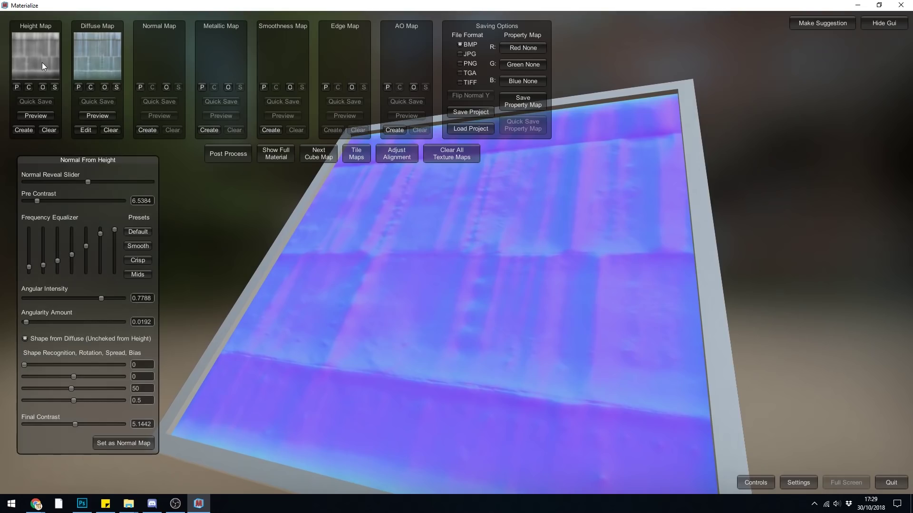
# Regenerate the height map with the Displace frequency preset and rebuild the normal map
pyautogui.click(24, 130)
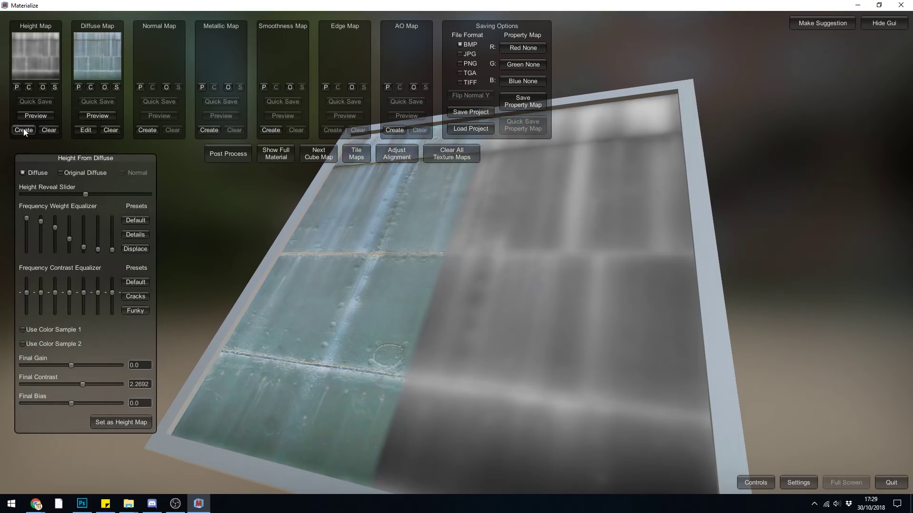
pyautogui.click(141, 235)
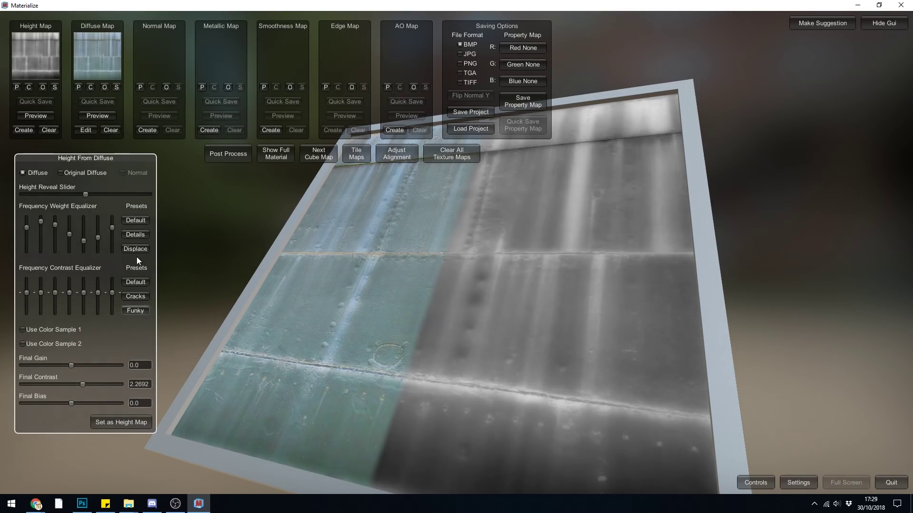
pyautogui.click(148, 130)
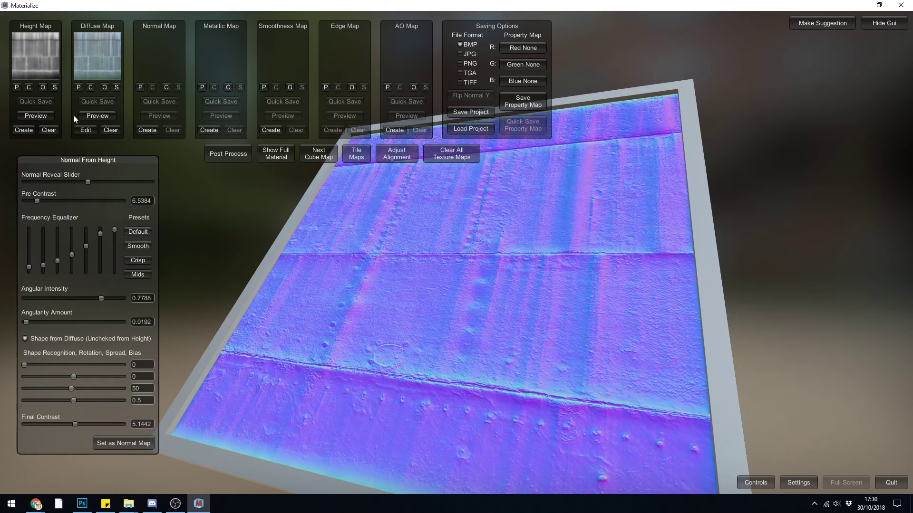
# Zoom into the metal surface, try Smooth, then revert to Default frequency weighting
pyautogui.moveTo(416, 287); pyautogui.dragTo(420, 289, button='right')
pyautogui.scroll(5, 421, 289)
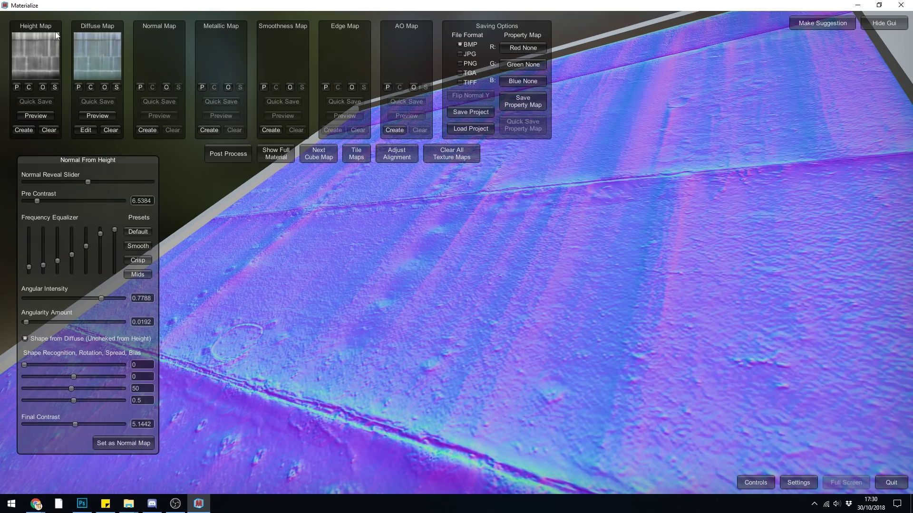
pyautogui.click(141, 245)
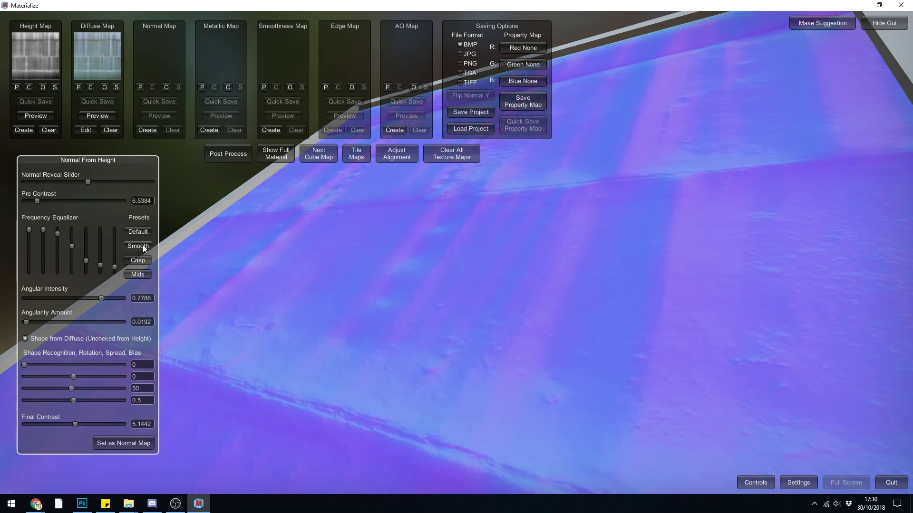
pyautogui.click(138, 232)
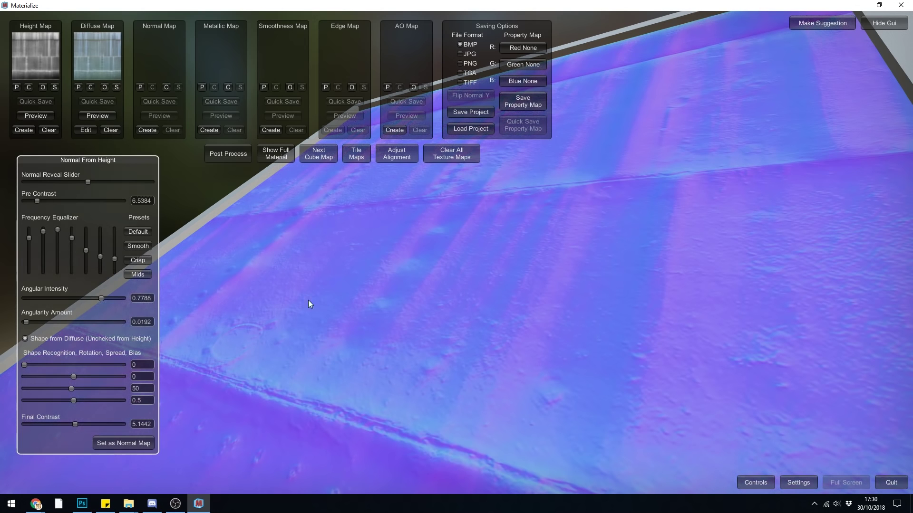
# Set Angular Intensity to 0.4807, Angularity Amount to 0 and Pre Contrast to 7.0192
pyautogui.moveTo(364, 321)
pyautogui.mouseDown(button='right')
pyautogui.moveTo(429, 353)
pyautogui.moveTo(459, 350)
pyautogui.moveTo(369, 345)
pyautogui.moveTo(367, 336)
pyautogui.mouseUp(button='right')
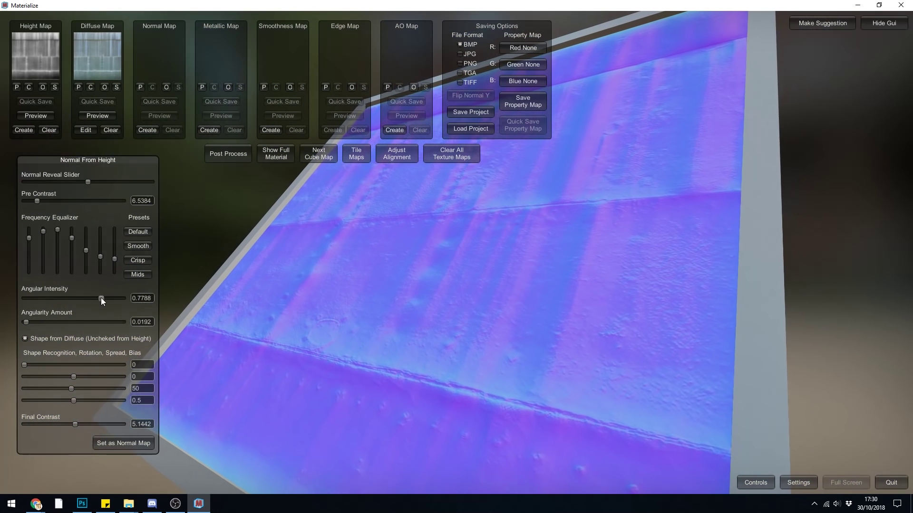
pyautogui.moveTo(101, 298); pyautogui.dragTo(72, 300)
pyautogui.moveTo(29, 321)
pyautogui.mouseDown()
pyautogui.moveTo(41, 323)
pyautogui.moveTo(24, 325)
pyautogui.mouseUp()
pyautogui.moveTo(38, 202)
pyautogui.mouseDown()
pyautogui.moveTo(52, 204)
pyautogui.moveTo(39, 206)
pyautogui.mouseUp()
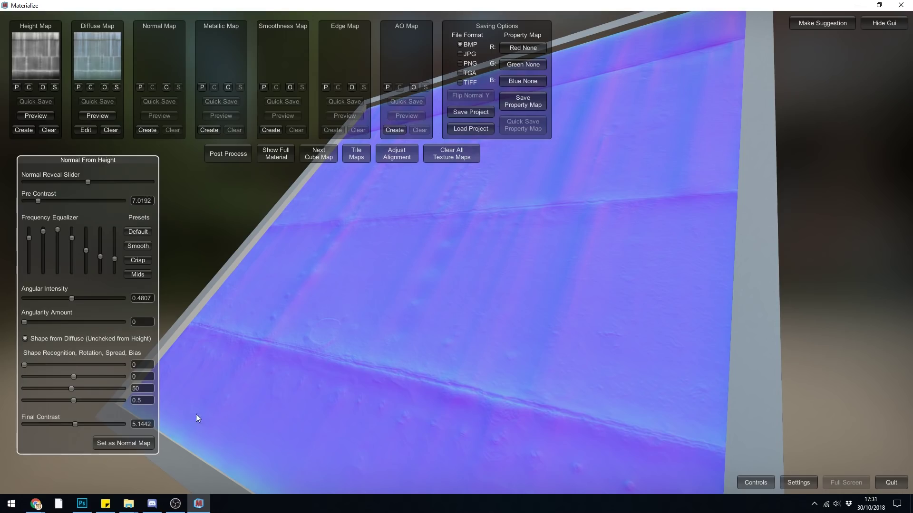
pyautogui.click(128, 441)
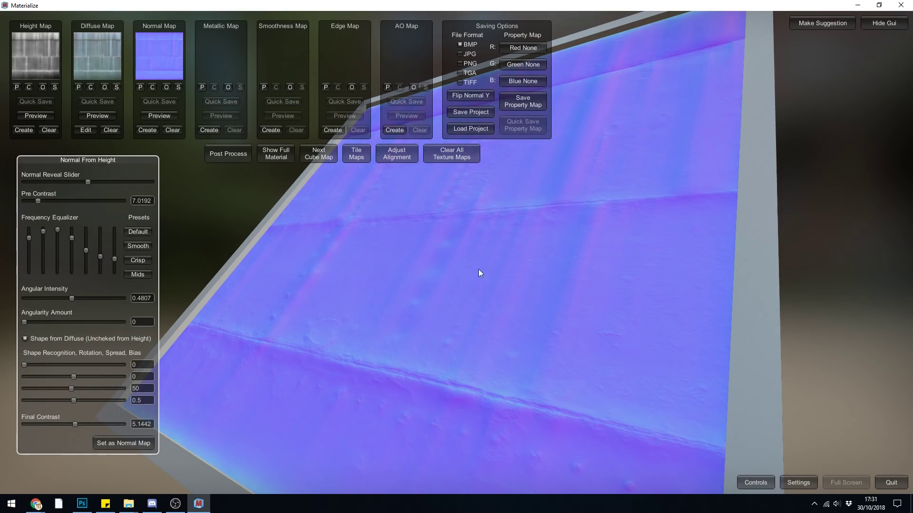
pyautogui.click(276, 154)
pyautogui.moveTo(443, 352)
pyautogui.mouseDown(button='right')
pyautogui.moveTo(542, 329)
pyautogui.moveTo(368, 286)
pyautogui.mouseUp(button='right')
pyautogui.click(48, 130)
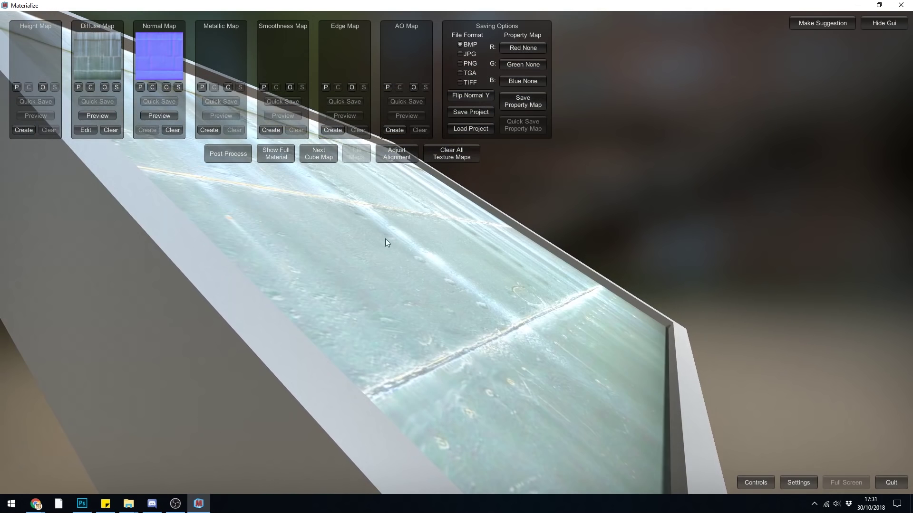
pyautogui.moveTo(493, 279); pyautogui.dragTo(662, 244, button='right')
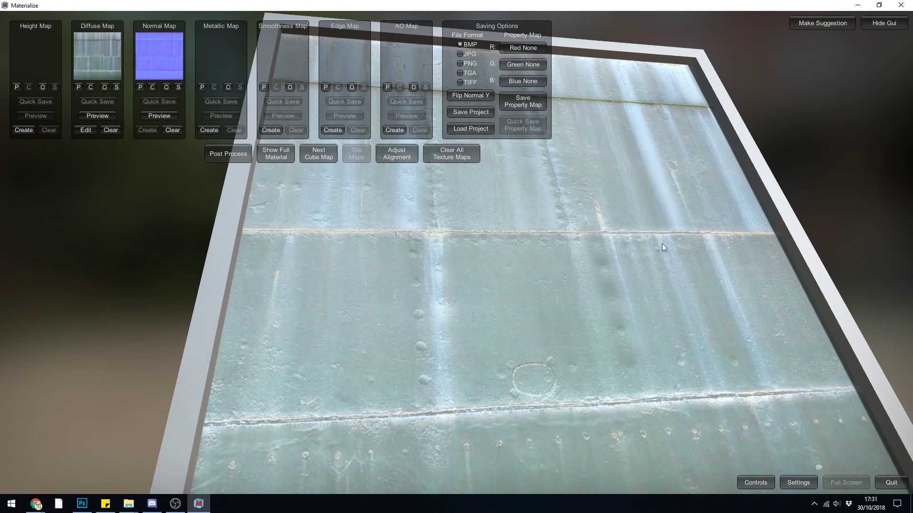
# Create a Metallic From Diffuse map and set its High Pass Overlay to 0.7115
pyautogui.click(209, 130)
pyautogui.moveTo(543, 250); pyautogui.dragTo(626, 199, button='right')
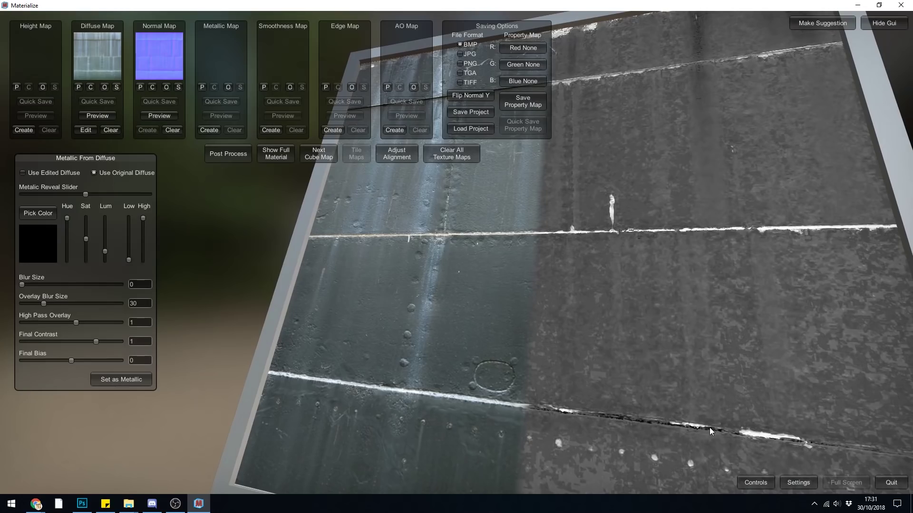
pyautogui.moveTo(709, 427); pyautogui.dragTo(624, 287, button='right')
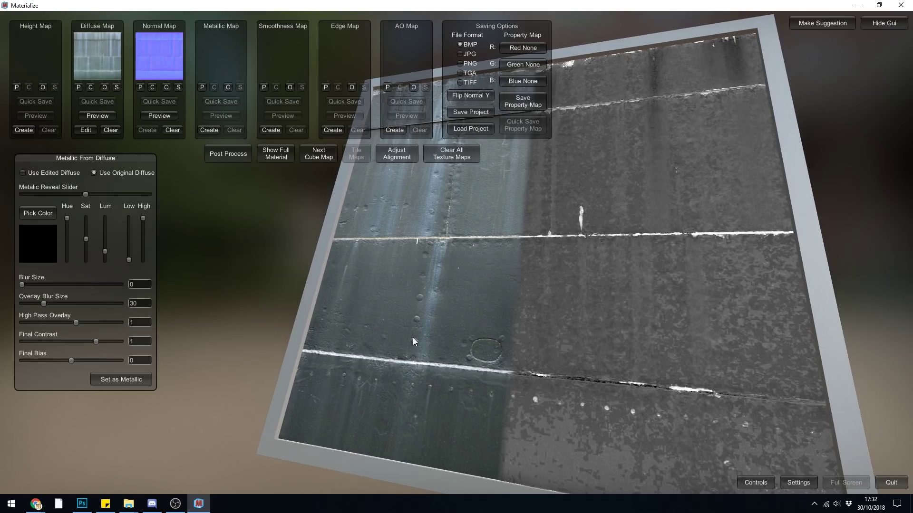
pyautogui.moveTo(407, 341); pyautogui.dragTo(556, 288, button='right')
pyautogui.scroll(3, 481, 313)
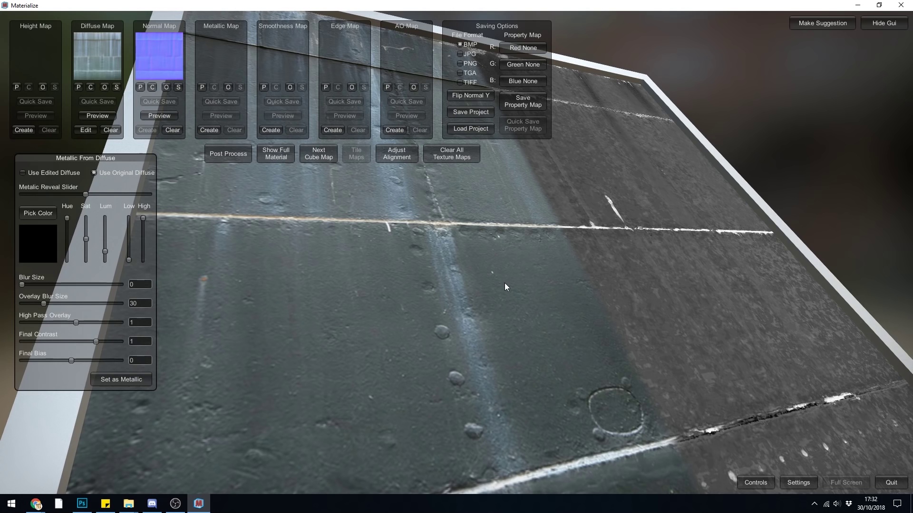
pyautogui.moveTo(664, 316); pyautogui.dragTo(586, 310, button='right')
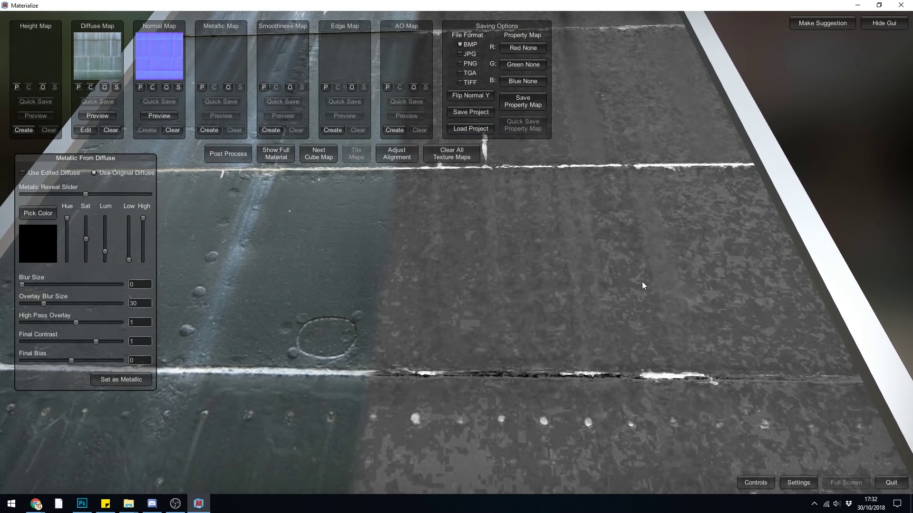
pyautogui.moveTo(669, 284); pyautogui.dragTo(105, 283, button='right')
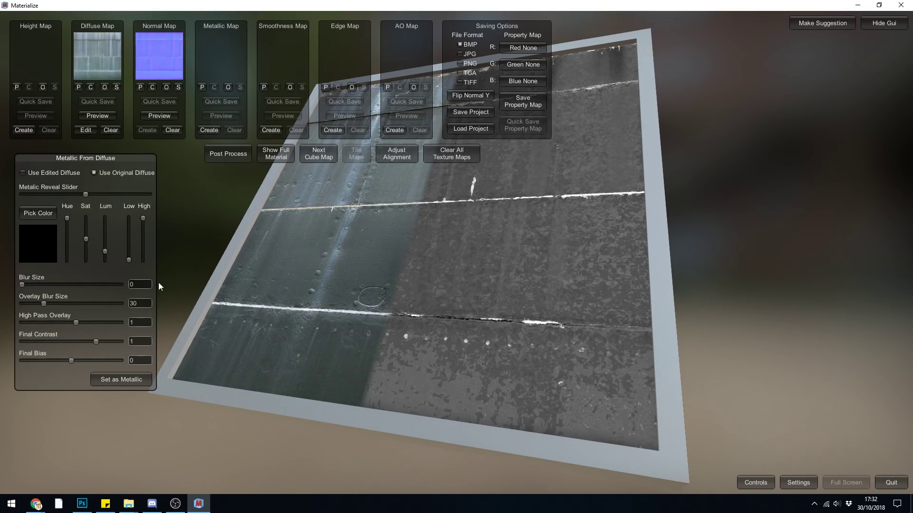
pyautogui.moveTo(74, 323)
pyautogui.mouseDown()
pyautogui.moveTo(89, 324)
pyautogui.moveTo(63, 322)
pyautogui.moveTo(80, 324)
pyautogui.moveTo(72, 324)
pyautogui.mouseUp()
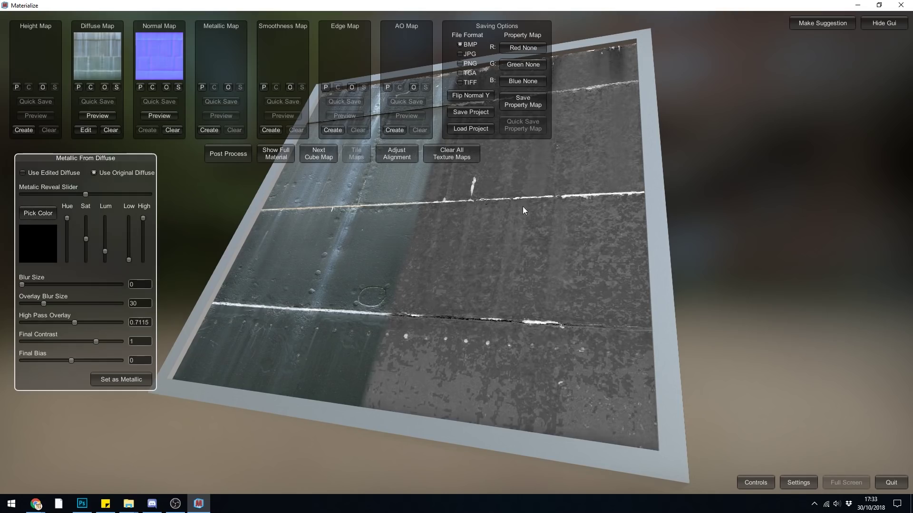
# Set metallic Blur Size 7, Overlay Blur 56, Final Contrast -0.134 and Final Bias 0.2644
pyautogui.moveTo(22, 285); pyautogui.dragTo(29, 284)
pyautogui.scroll(5, 581, 326)
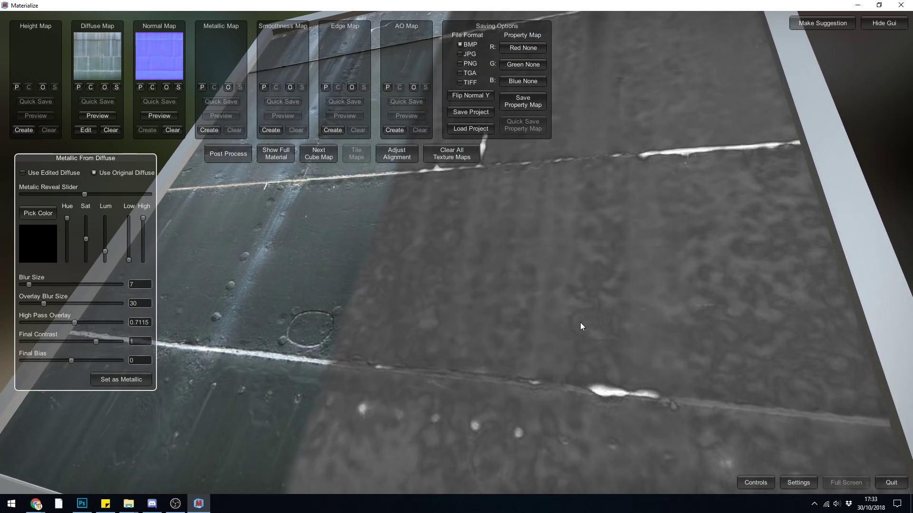
pyautogui.moveTo(44, 303); pyautogui.dragTo(30, 285)
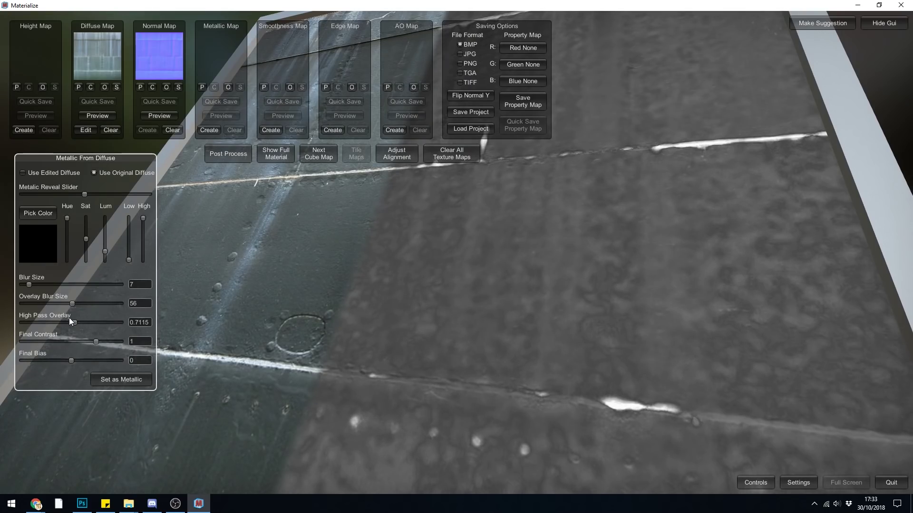
pyautogui.moveTo(95, 342); pyautogui.dragTo(97, 361)
pyautogui.scroll(-5, 98, 360)
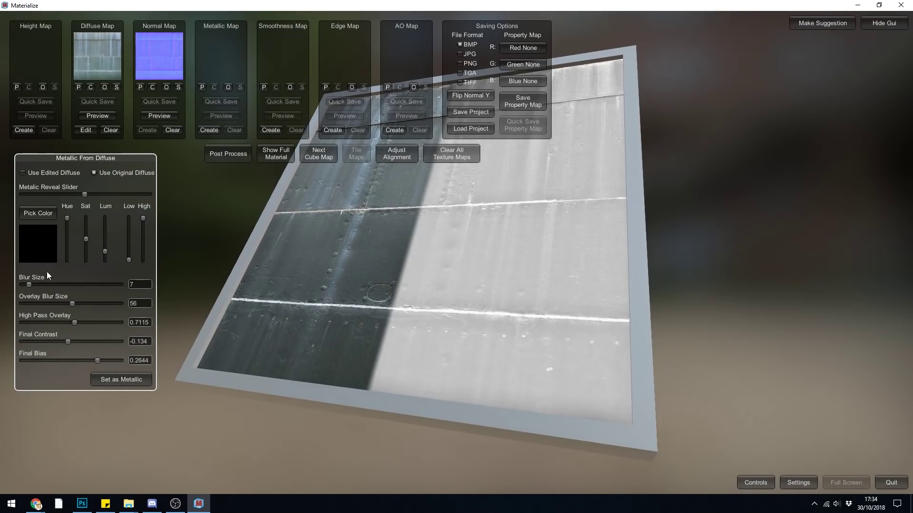
# Apply the metallic map, then create a smoothness map with sample blur 29, high pass blur 50
pyautogui.click(120, 381)
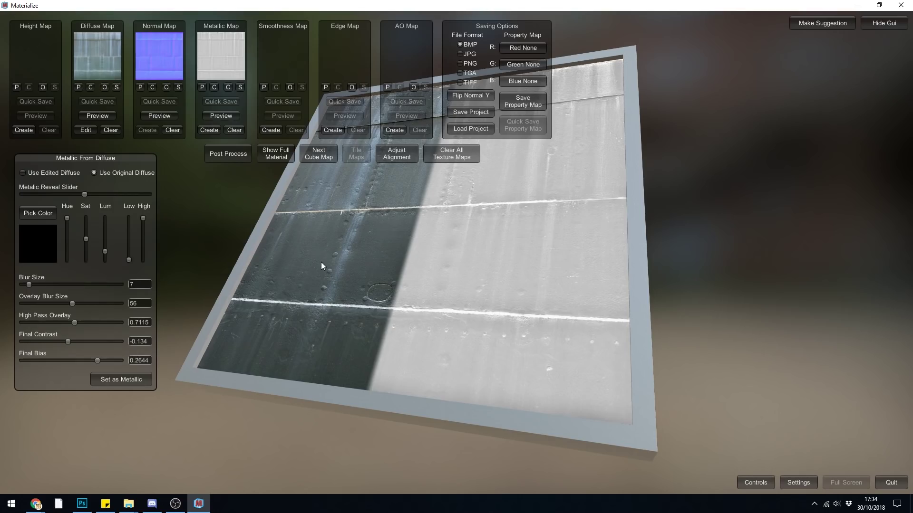
pyautogui.click(271, 130)
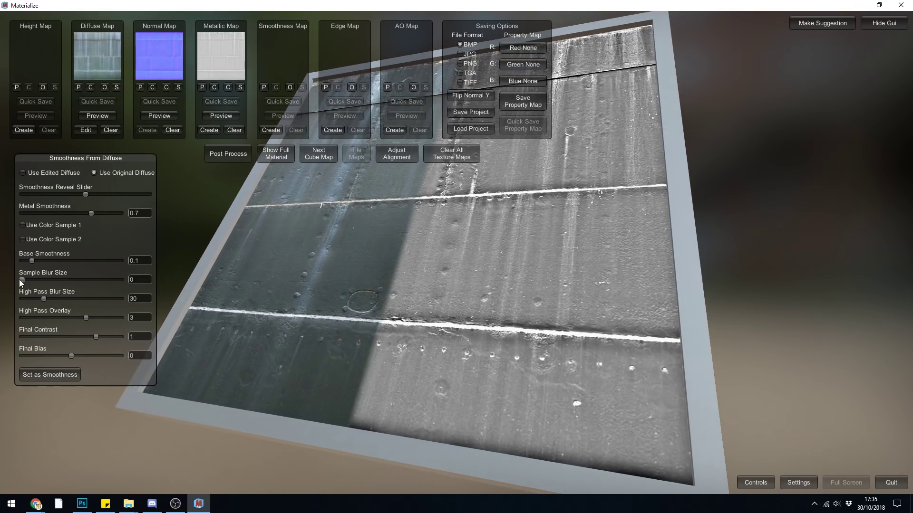
pyautogui.moveTo(22, 280); pyautogui.dragTo(76, 317)
pyautogui.click(82, 318)
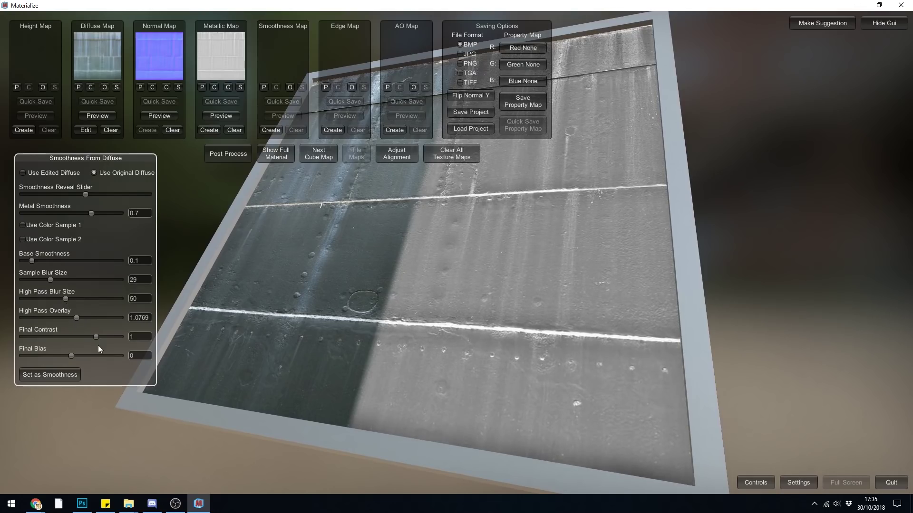
pyautogui.moveTo(72, 355); pyautogui.dragTo(95, 362)
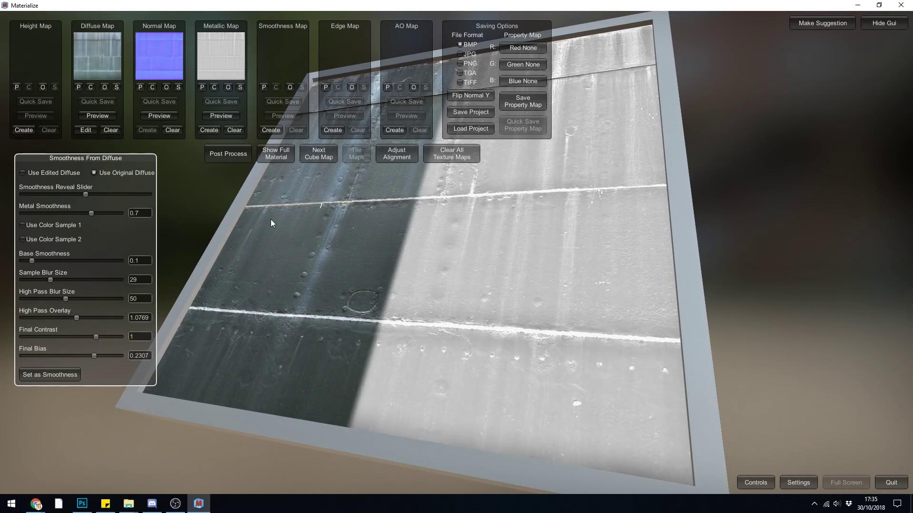
pyautogui.click(77, 376)
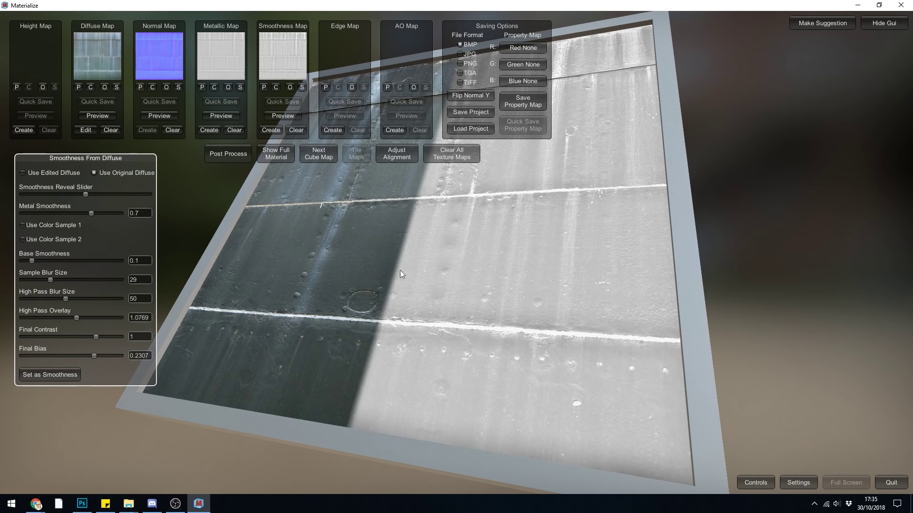
# Preview the full material, then reapply the metallic map with Final Bias lowered to 0.0625
pyautogui.click(285, 159)
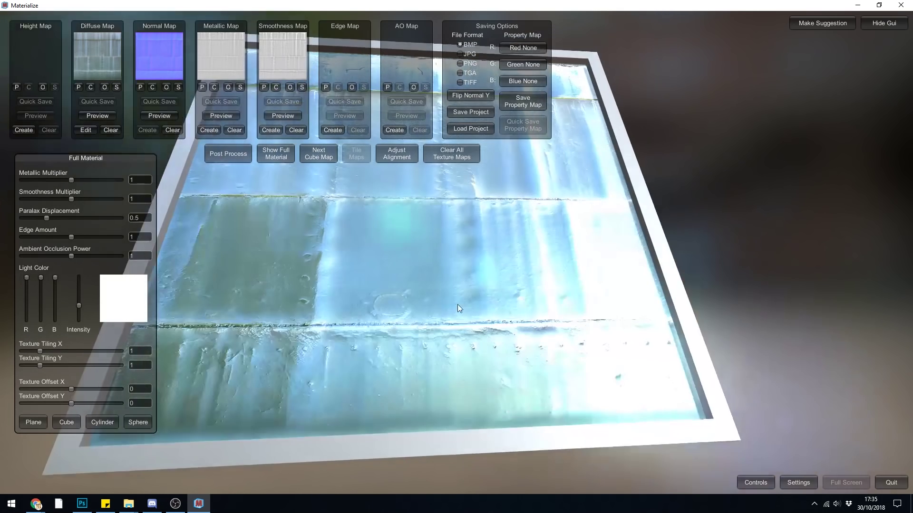
pyautogui.moveTo(457, 304); pyautogui.dragTo(399, 293, button='right')
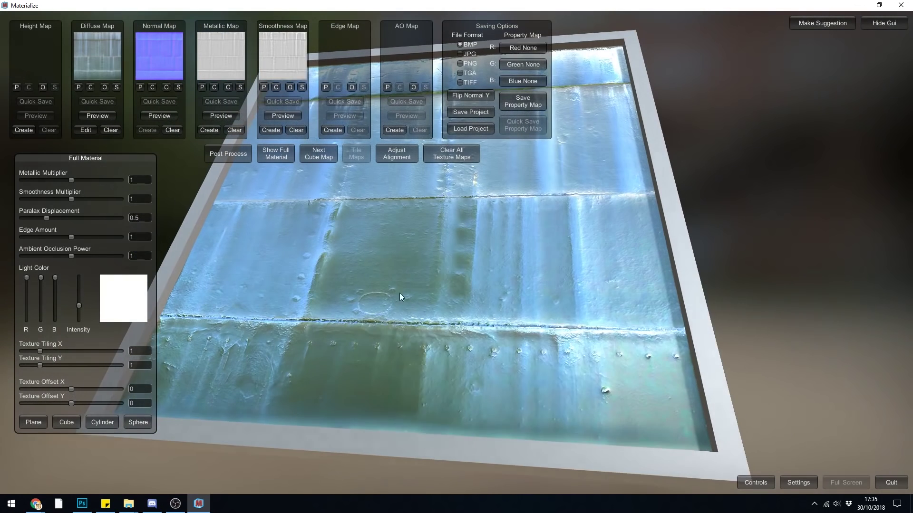
pyautogui.click(213, 130)
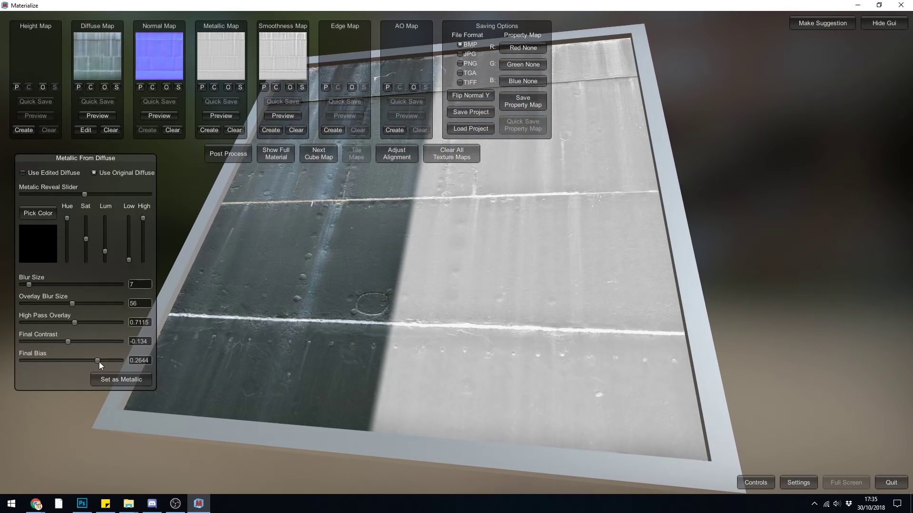
pyautogui.moveTo(97, 361)
pyautogui.mouseDown()
pyautogui.moveTo(77, 361)
pyautogui.moveTo(70, 340)
pyautogui.moveTo(96, 344)
pyautogui.mouseUp()
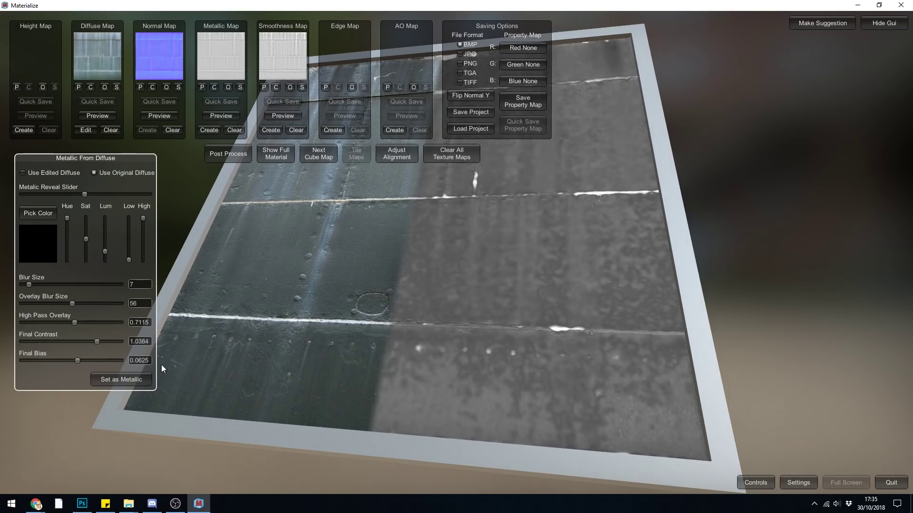
pyautogui.click(130, 378)
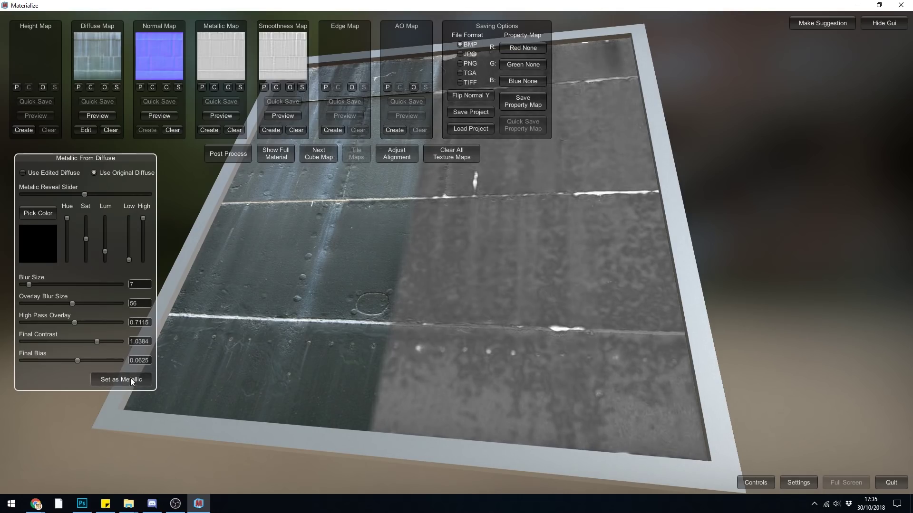
# Preview again, then reapply the smoothness map with Final Bias lowered to 0.0096
pyautogui.click(270, 155)
pyautogui.moveTo(411, 259)
pyautogui.mouseDown()
pyautogui.moveTo(474, 287)
pyautogui.moveTo(454, 273)
pyautogui.moveTo(477, 269)
pyautogui.moveTo(461, 312)
pyautogui.moveTo(457, 288)
pyautogui.moveTo(428, 257)
pyautogui.mouseUp()
pyautogui.click(271, 130)
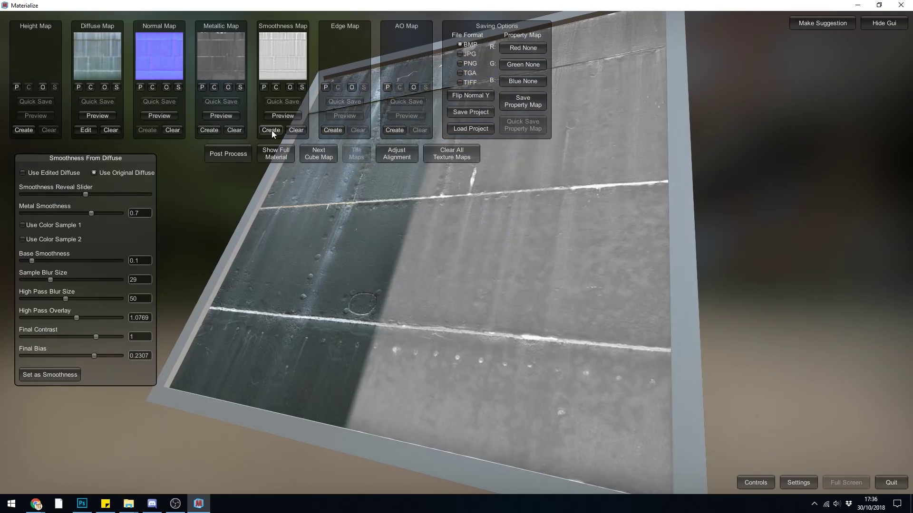
pyautogui.moveTo(94, 356); pyautogui.dragTo(71, 356)
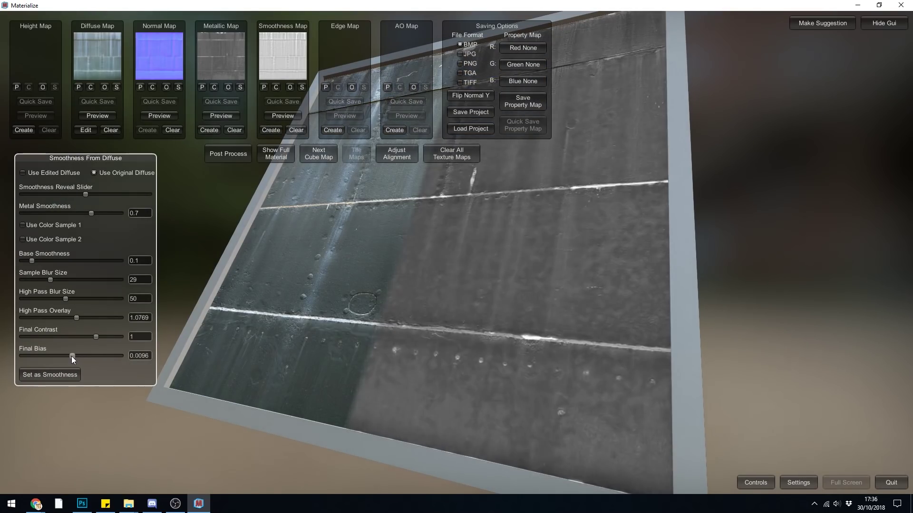
pyautogui.click(69, 371)
# Show the full material and switch the preview to a brighter environment cube map
pyautogui.click(272, 153)
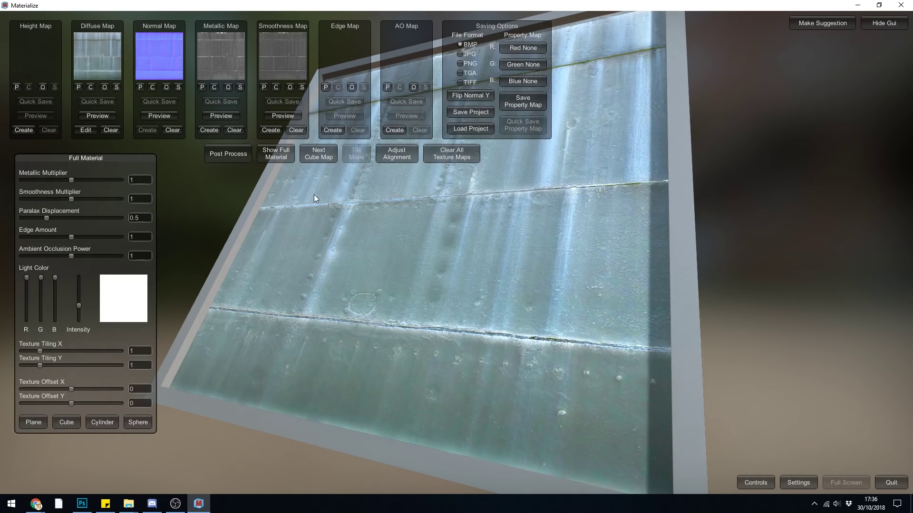
pyautogui.moveTo(397, 309); pyautogui.dragTo(307, 181)
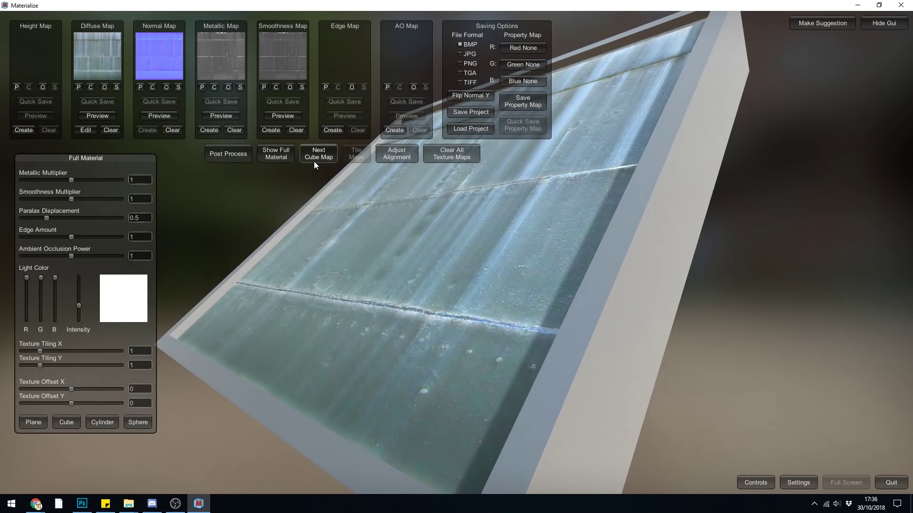
pyautogui.click(314, 161)
pyautogui.moveTo(312, 261); pyautogui.dragTo(476, 290)
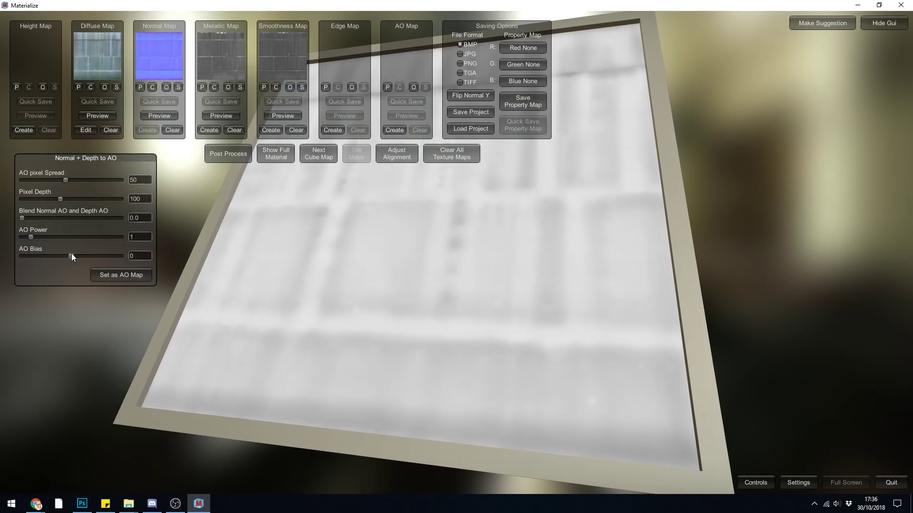
# Store the AO map with bias -0.538 and inspect the full material from several angles
pyautogui.moveTo(72, 256); pyautogui.dragTo(44, 254)
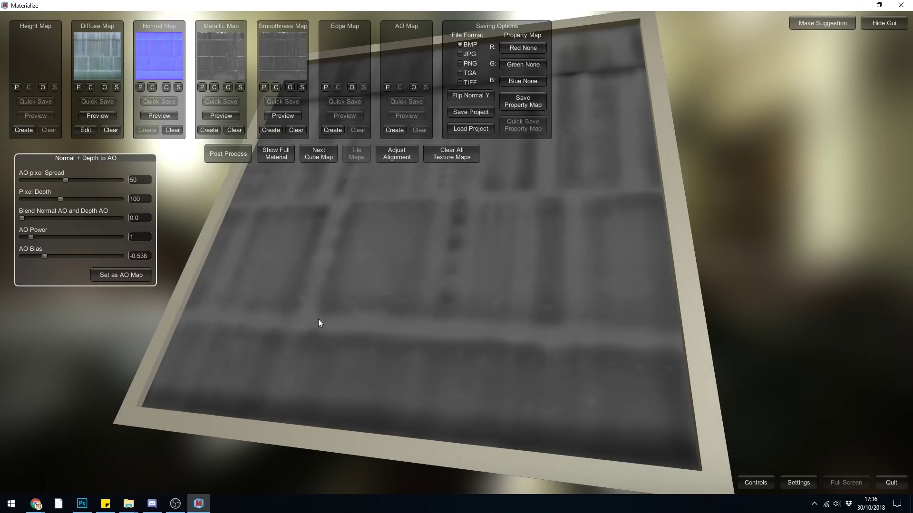
pyautogui.click(111, 275)
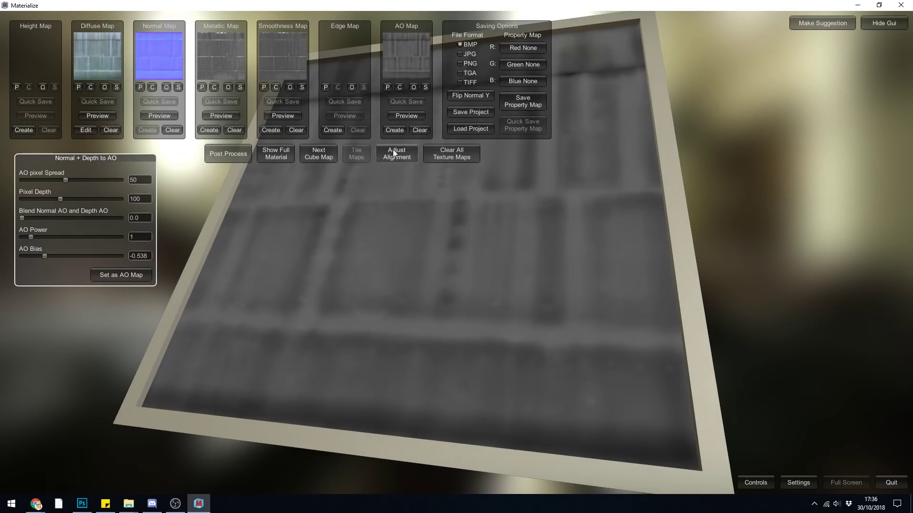
pyautogui.click(286, 159)
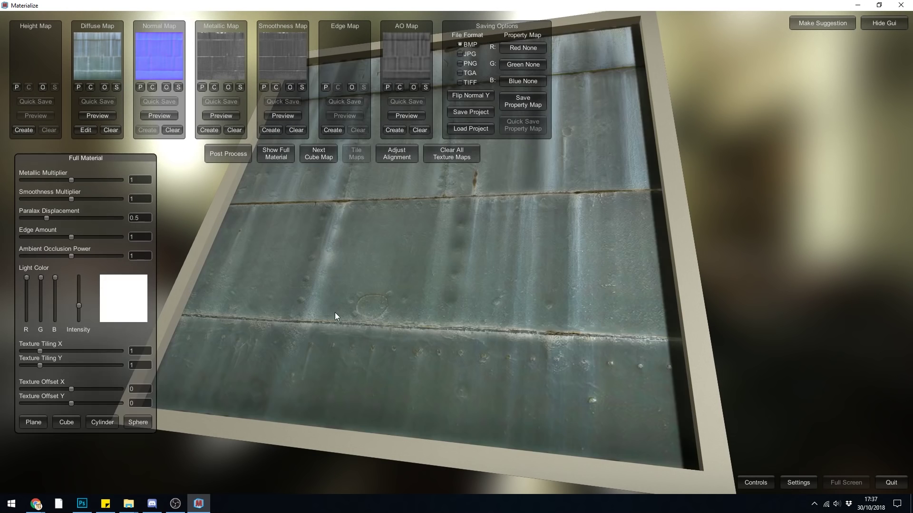
pyautogui.moveTo(338, 314); pyautogui.dragTo(595, 323, button='right')
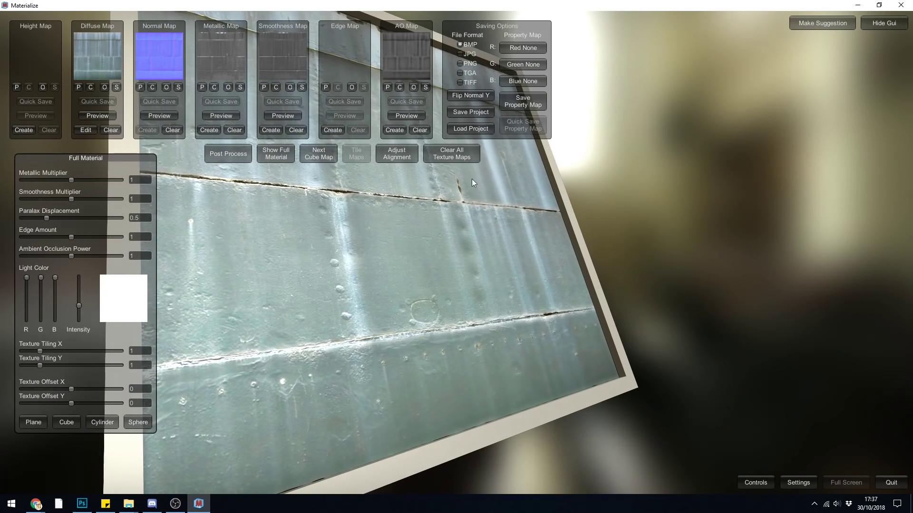
pyautogui.moveTo(461, 177); pyautogui.dragTo(370, 261, button='right')
pyautogui.moveTo(326, 137); pyautogui.dragTo(498, 299, button='right')
# Generate an edge map from the normals with Final Contrast 2
pyautogui.click(333, 130)
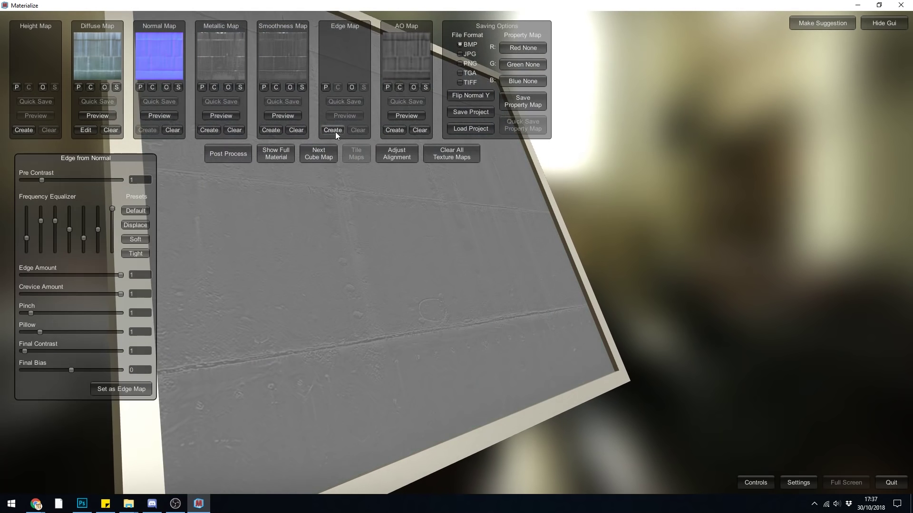
pyautogui.moveTo(325, 175); pyautogui.dragTo(458, 318, button='right')
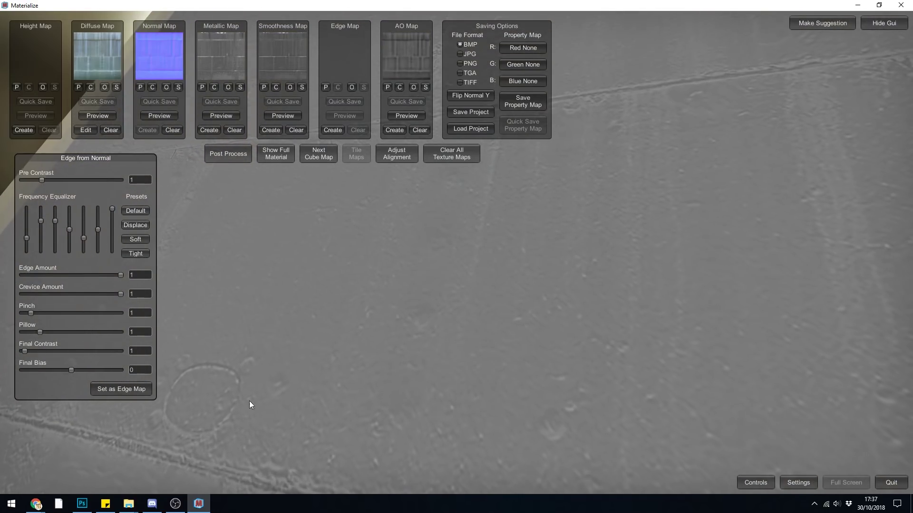
pyautogui.click(135, 212)
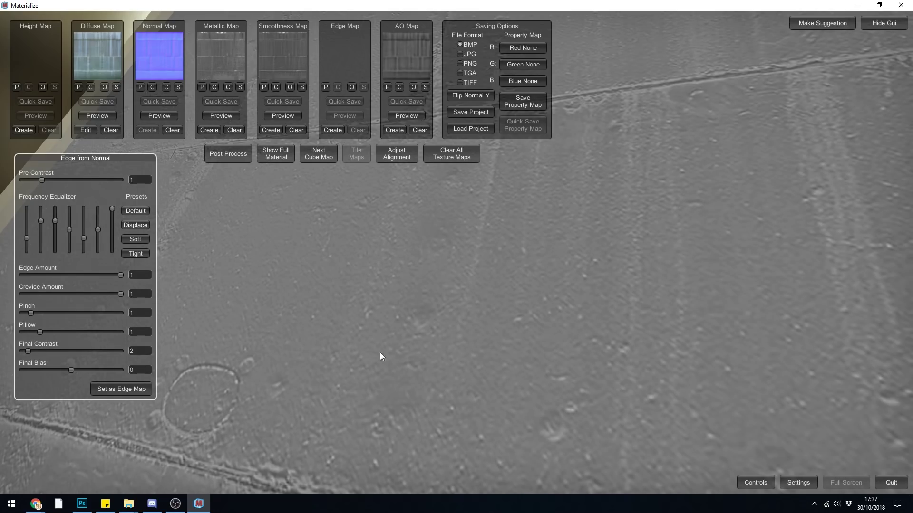
# Compare the Soft, Default and Tight edge presets, settling on Tight with Pinch 1.5
pyautogui.click(142, 228)
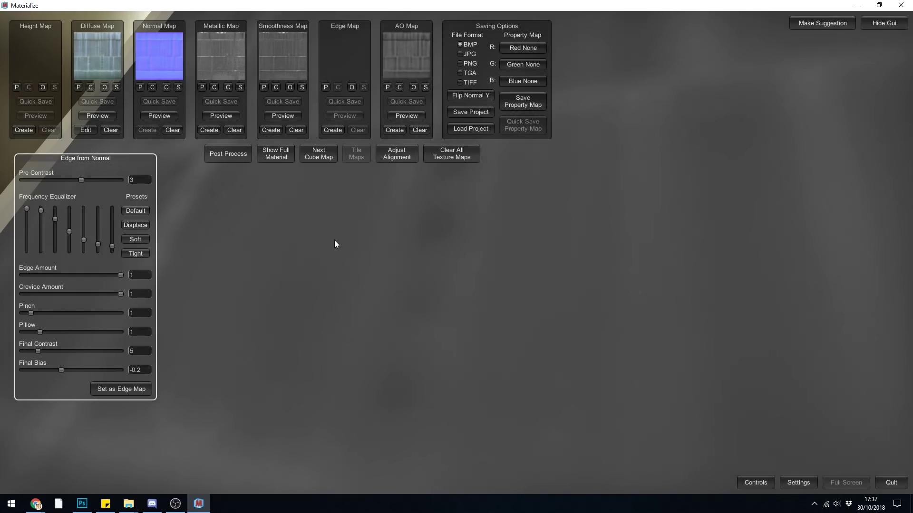
pyautogui.click(136, 239)
pyautogui.click(138, 253)
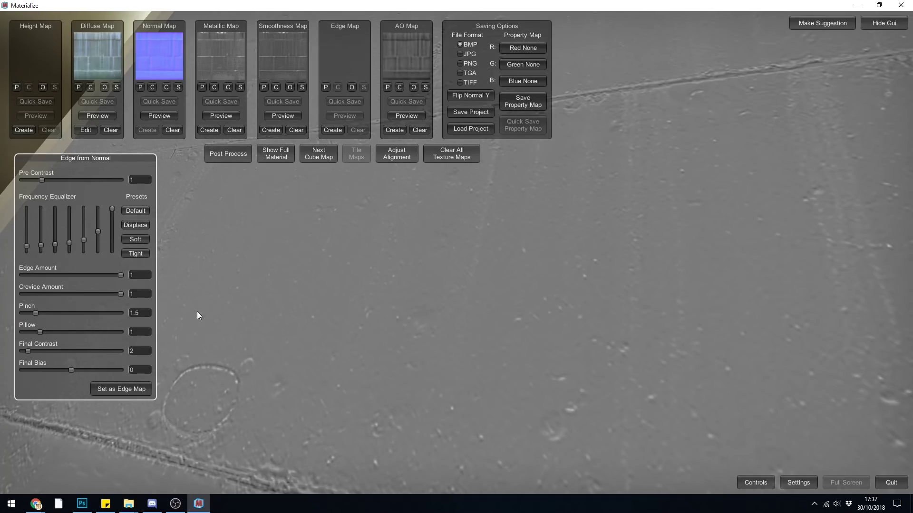
pyautogui.moveTo(171, 257); pyautogui.dragTo(125, 215, button='right')
pyautogui.click(135, 213)
pyautogui.scroll(5, 442, 301)
pyautogui.moveTo(449, 280); pyautogui.dragTo(298, 315, button='right')
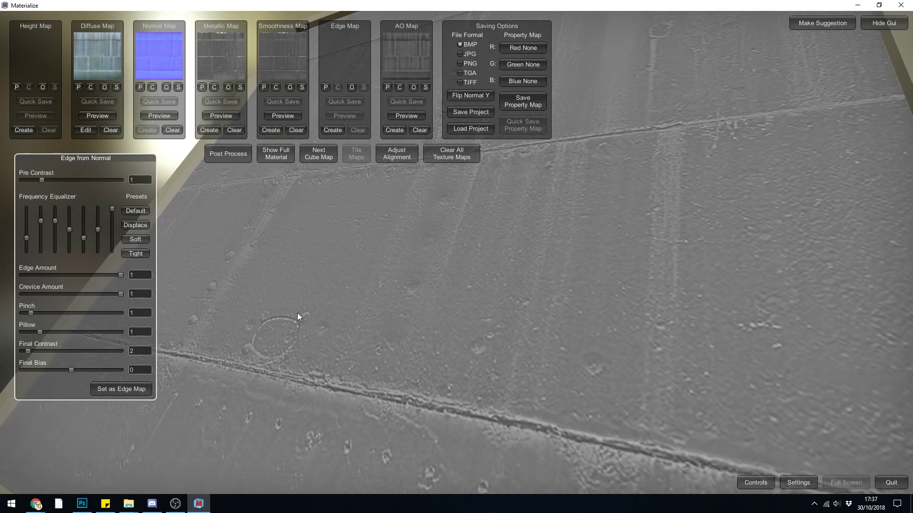
pyautogui.click(147, 254)
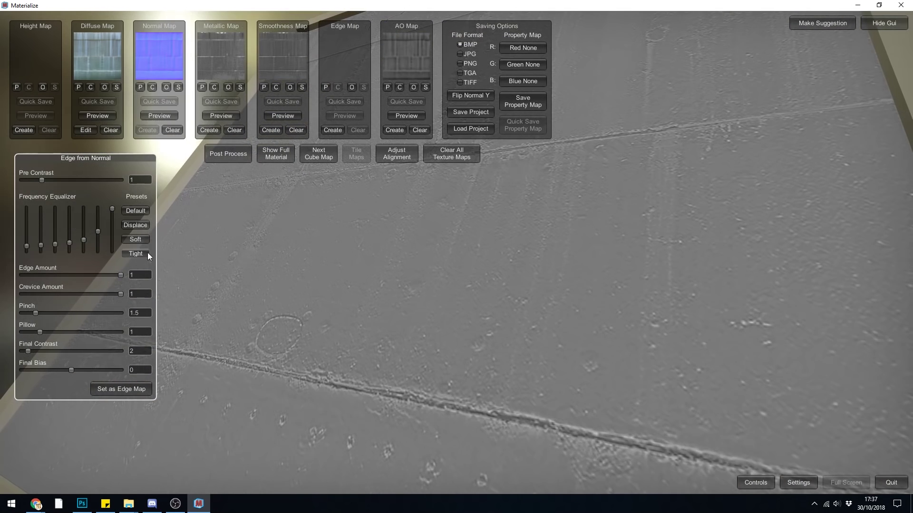
# Store the edge map and preview the full metal material, turning the plane face-on
pyautogui.click(112, 389)
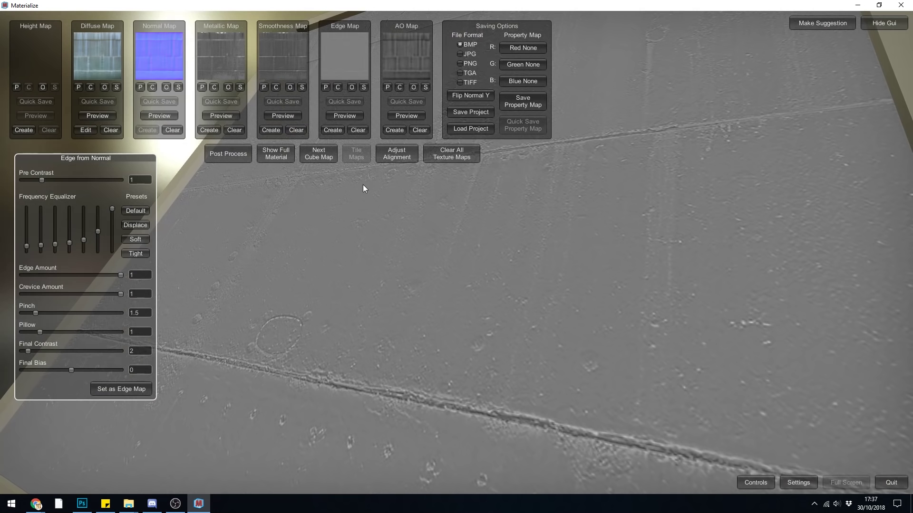
pyautogui.click(268, 159)
pyautogui.moveTo(484, 280); pyautogui.dragTo(361, 237, button='right')
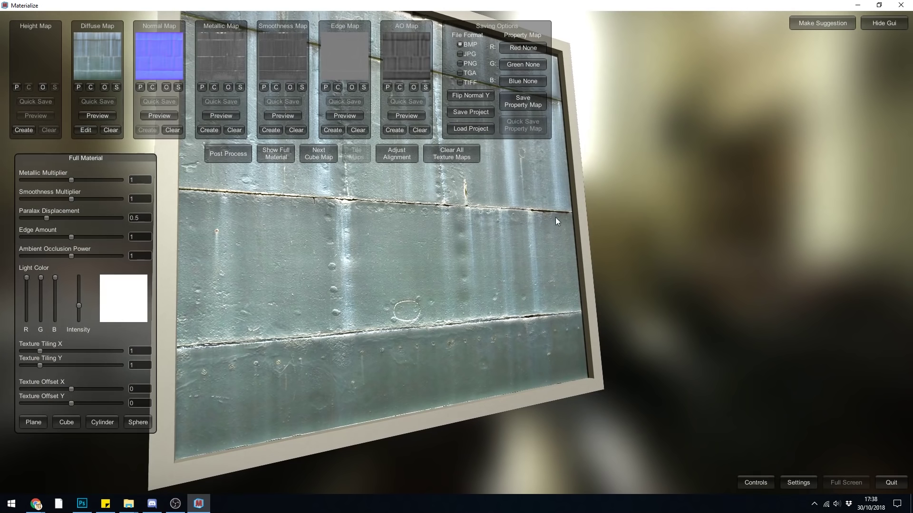
pyautogui.moveTo(534, 289); pyautogui.dragTo(526, 257, button='right')
pyautogui.moveTo(410, 249); pyautogui.dragTo(351, 282, button='right')
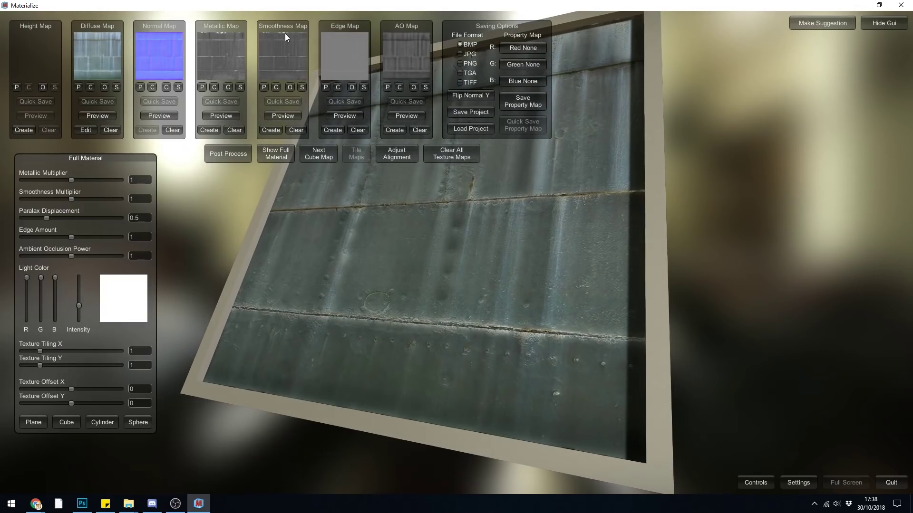
# Generate smoothness from the diffuse, test a beige colour sample, then disable it
pyautogui.click(272, 129)
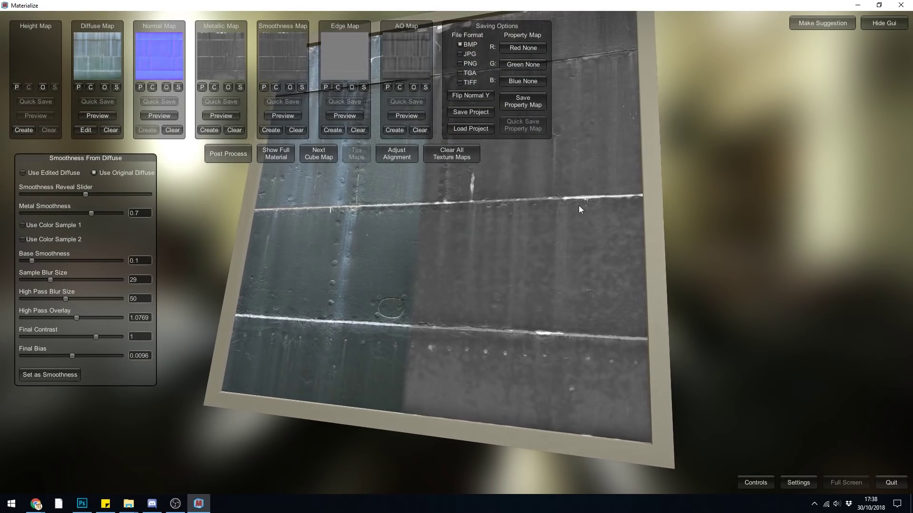
pyautogui.click(23, 225)
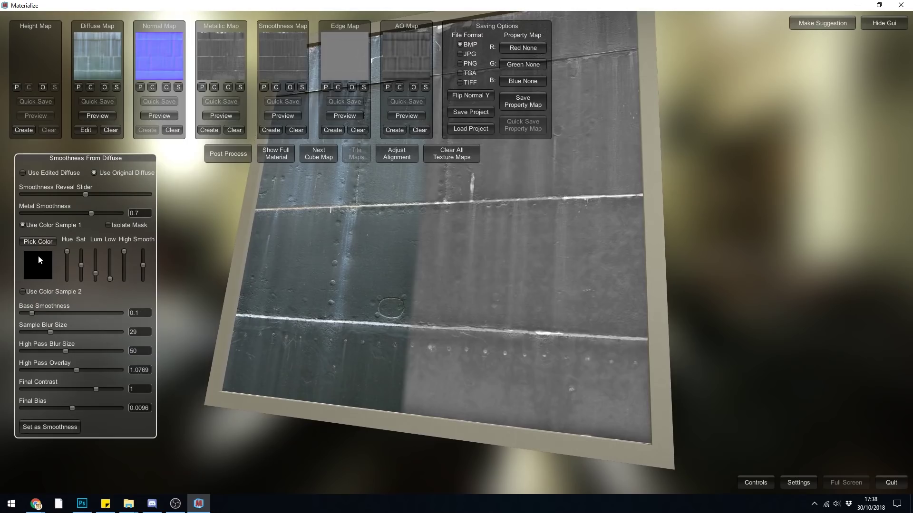
pyautogui.click(38, 243)
pyautogui.click(472, 185)
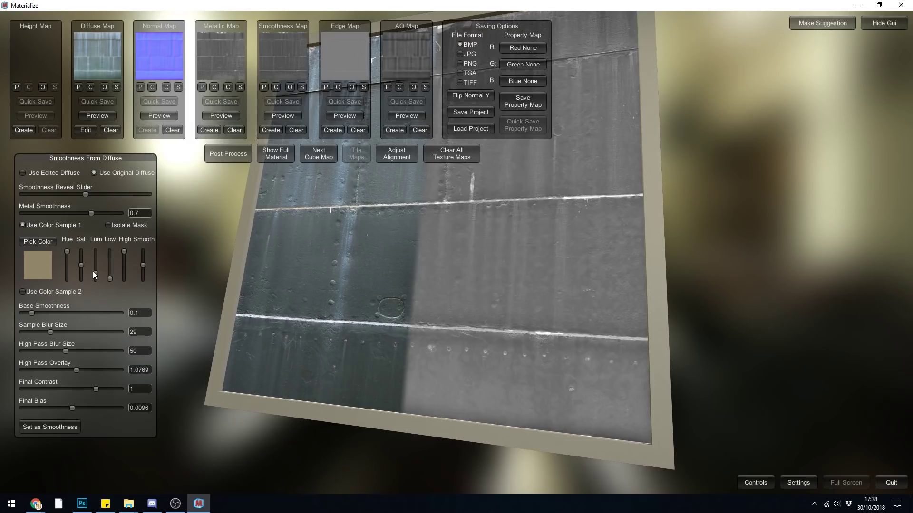
pyautogui.moveTo(94, 272); pyautogui.dragTo(94, 247)
pyautogui.moveTo(109, 279)
pyautogui.mouseDown()
pyautogui.moveTo(109, 262)
pyautogui.moveTo(124, 276)
pyautogui.moveTo(124, 262)
pyautogui.moveTo(124, 278)
pyautogui.moveTo(142, 266)
pyautogui.mouseUp()
pyautogui.moveTo(82, 253); pyautogui.dragTo(82, 271)
pyautogui.moveTo(67, 252); pyautogui.dragTo(67, 260)
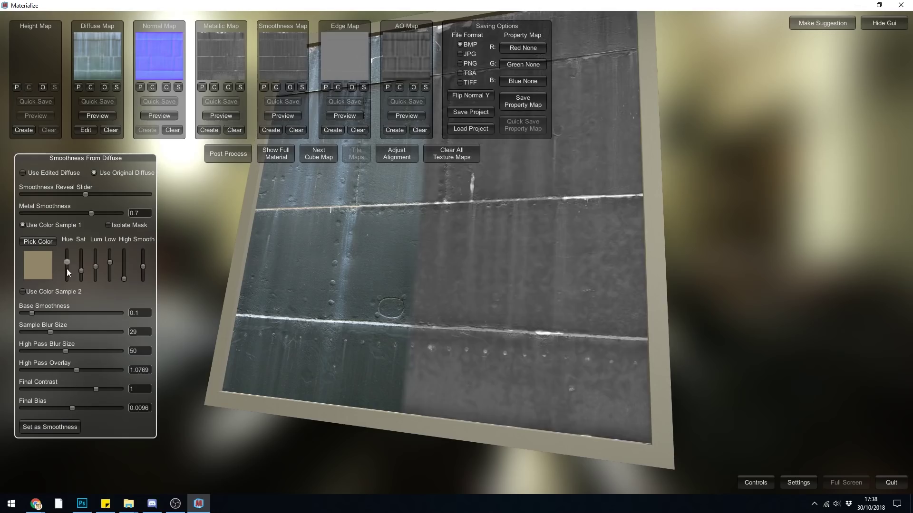
pyautogui.click(22, 225)
# Set smoothness Final Bias 0.1442, Final Contrast 1.2692 and High Pass Overlay 2.7115
pyautogui.moveTo(75, 355); pyautogui.dragTo(79, 355)
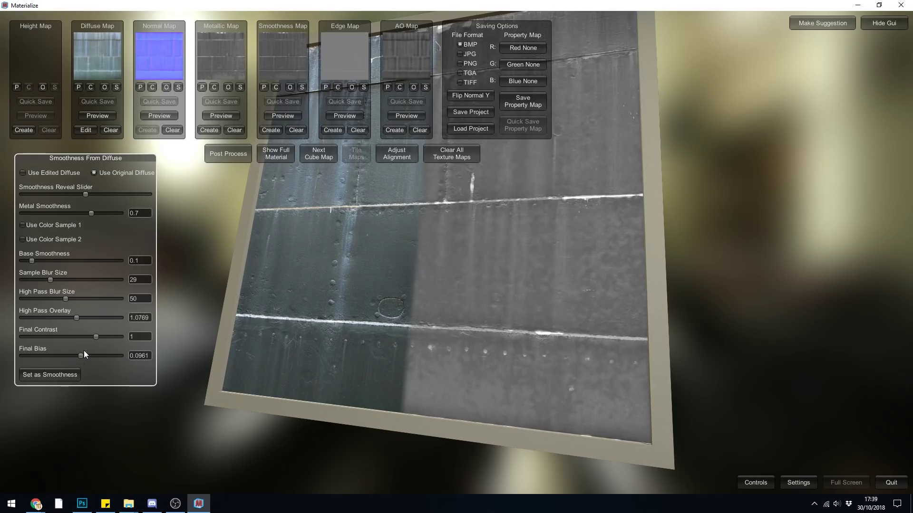
pyautogui.moveTo(95, 339)
pyautogui.mouseDown()
pyautogui.moveTo(107, 338)
pyautogui.moveTo(97, 341)
pyautogui.mouseUp()
pyautogui.click(82, 356)
pyautogui.click(79, 319)
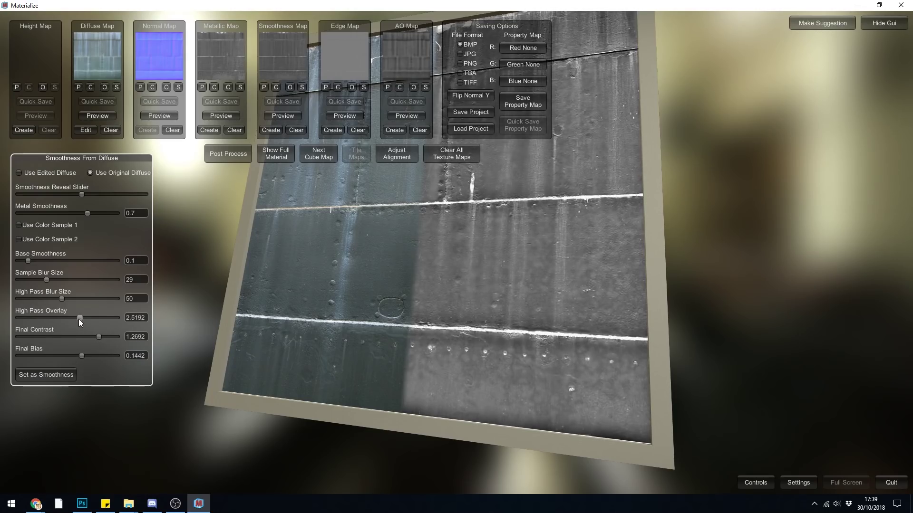
# Apply the retuned smoothness map and view the full material on an enlarged plane
pyautogui.click(46, 374)
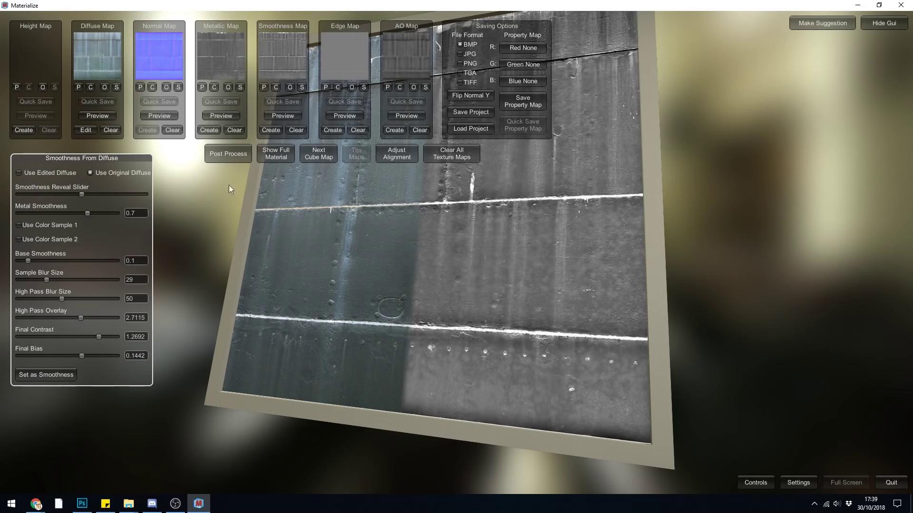
pyautogui.click(274, 156)
pyautogui.moveTo(427, 323); pyautogui.dragTo(551, 263, button='right')
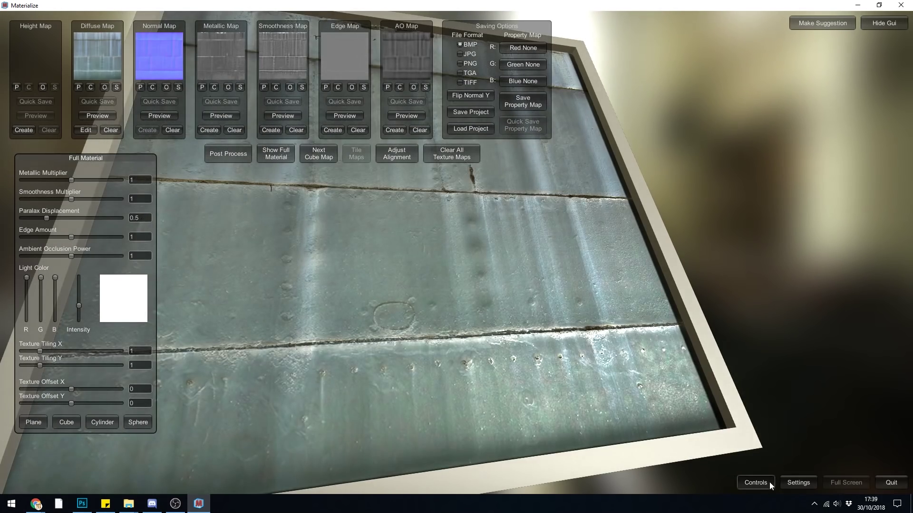
# Switch the saved-map file format from BMP to PNG and tilt the plane upright
pyautogui.click(763, 483)
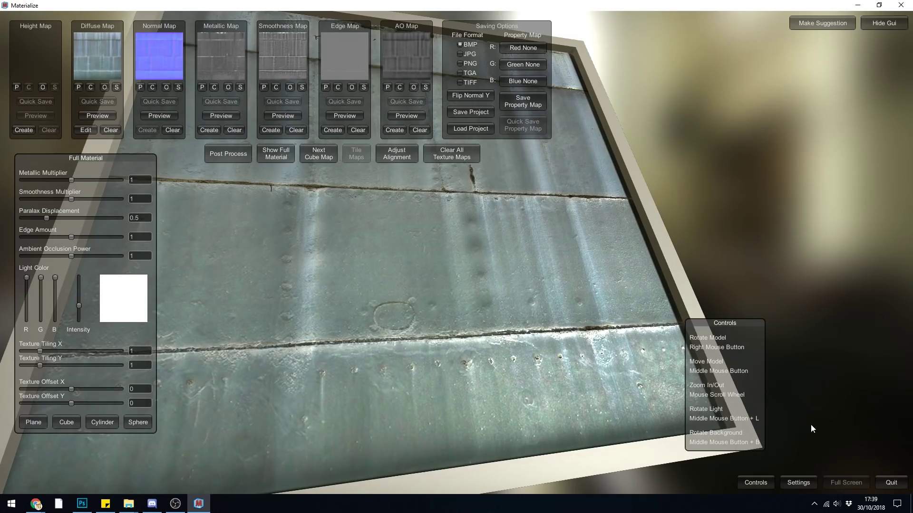
pyautogui.click(810, 481)
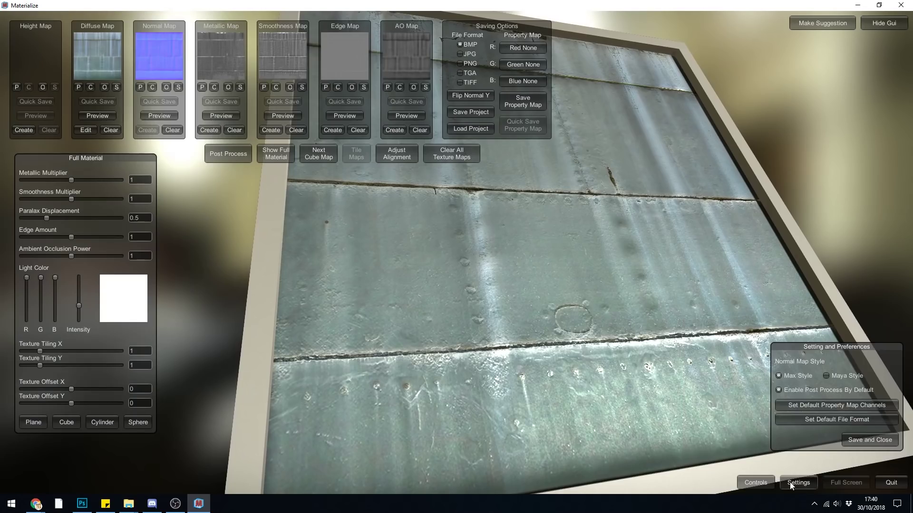
pyautogui.click(791, 482)
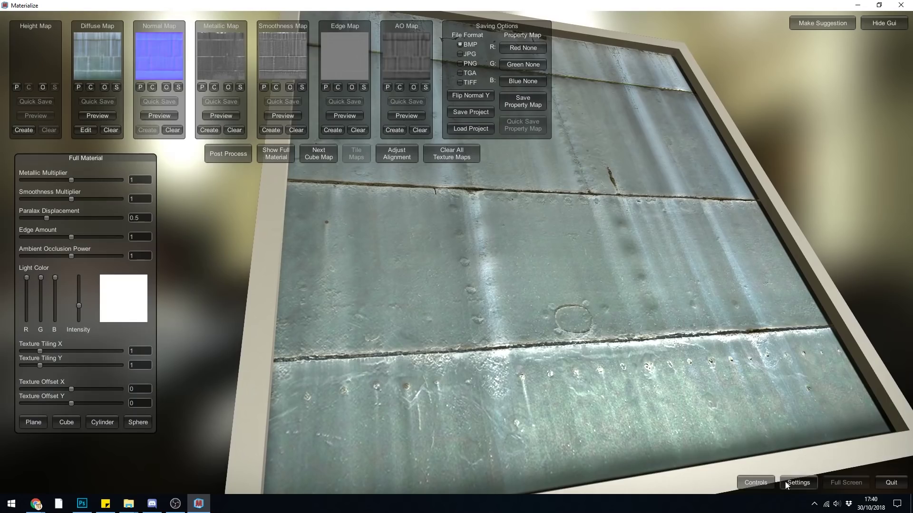
pyautogui.moveTo(578, 360); pyautogui.dragTo(577, 330)
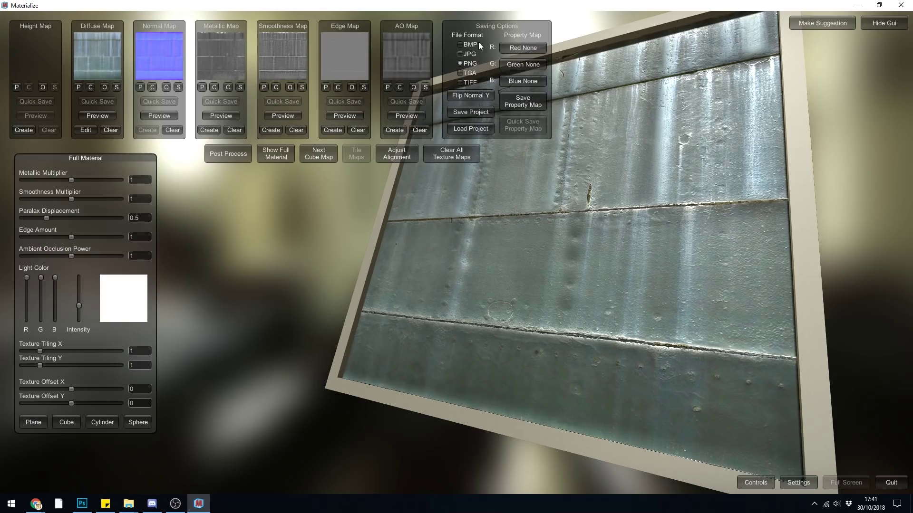
# Save the project as 'metal test' in a new 'metal test' folder and check the files
pyautogui.click(478, 115)
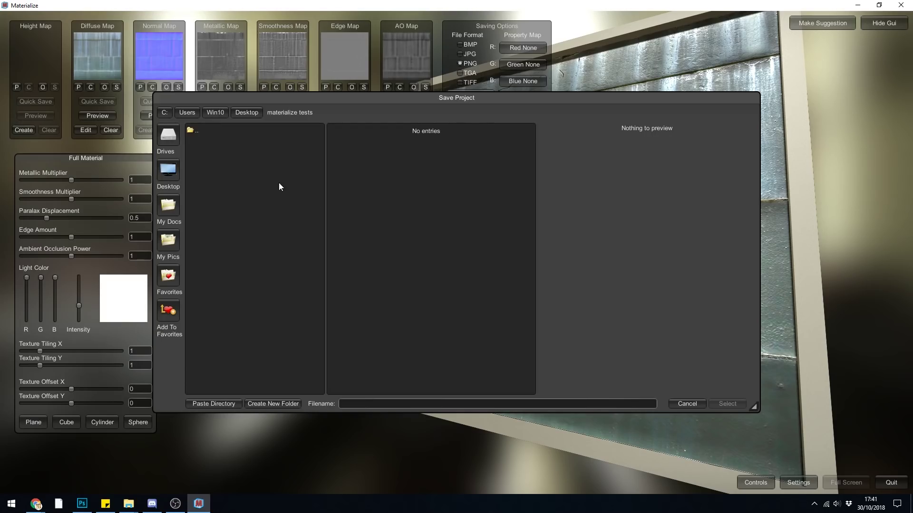
pyautogui.click(276, 403)
pyautogui.write('metal test')
pyautogui.press('Return')
pyautogui.click(363, 404)
pyautogui.write('metal test')
pyautogui.click(728, 404)
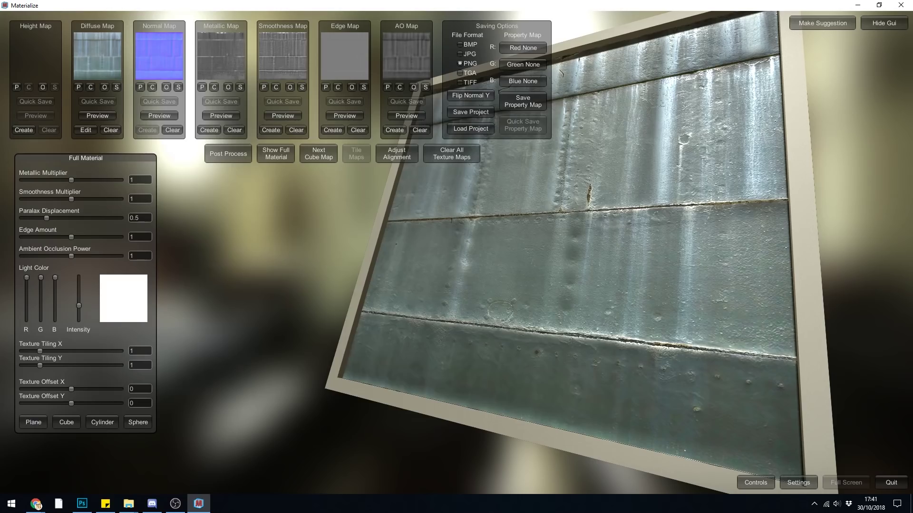
pyautogui.hotkey('alt', 'Tab')
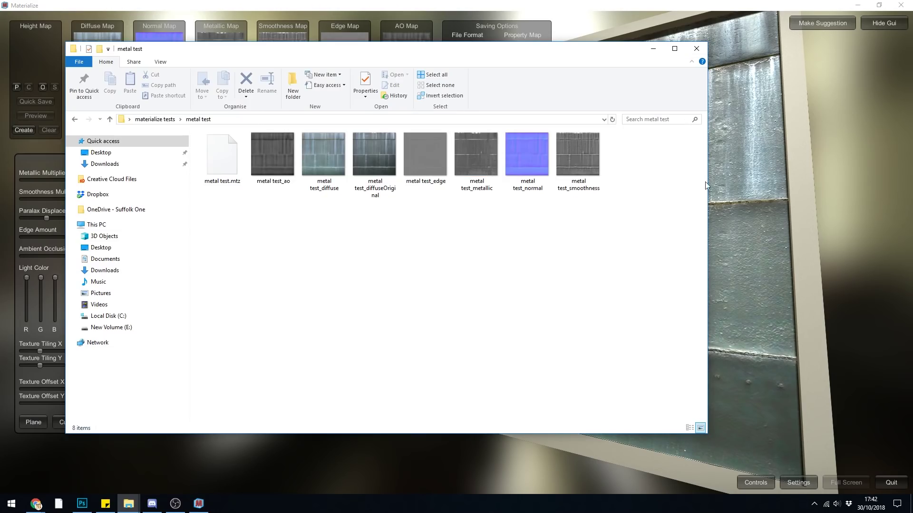
pyautogui.click(722, 214)
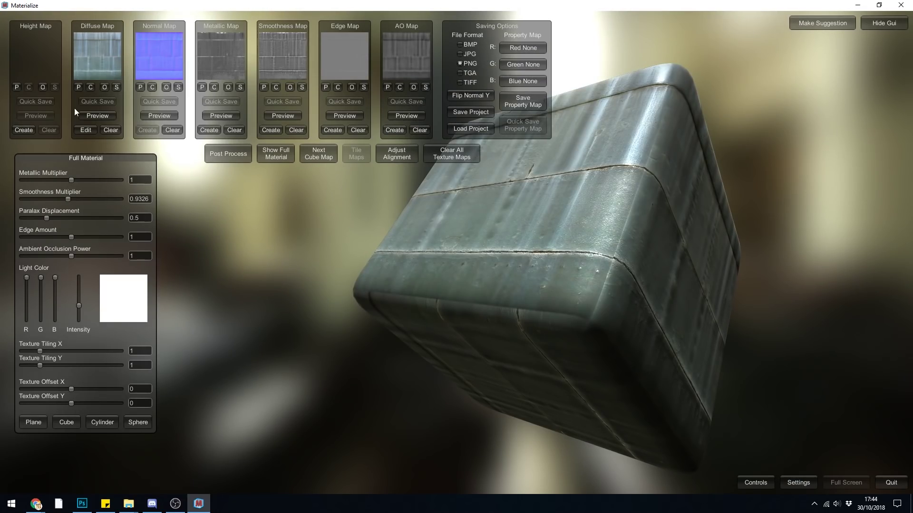
# Store a height map, then tile the maps with Edge Falloff 1 and offsets reset to 0
pyautogui.click(30, 127)
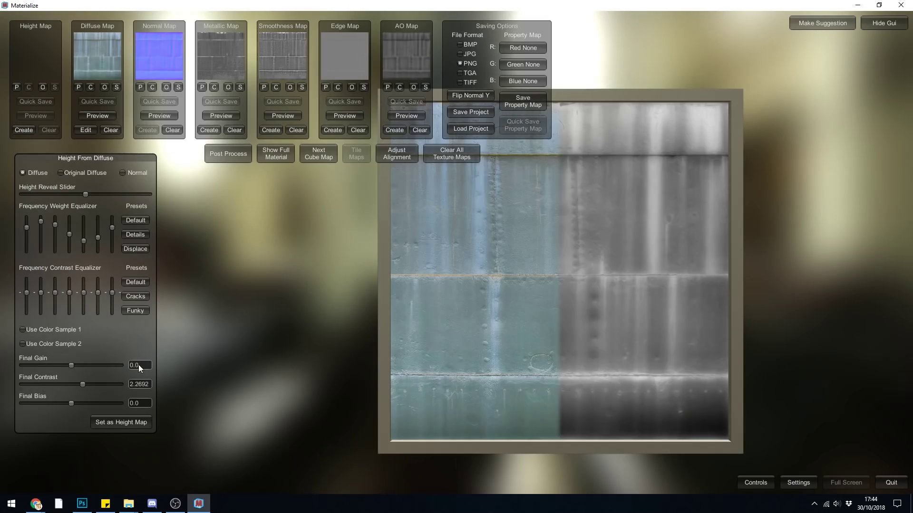
pyautogui.click(119, 425)
pyautogui.click(358, 157)
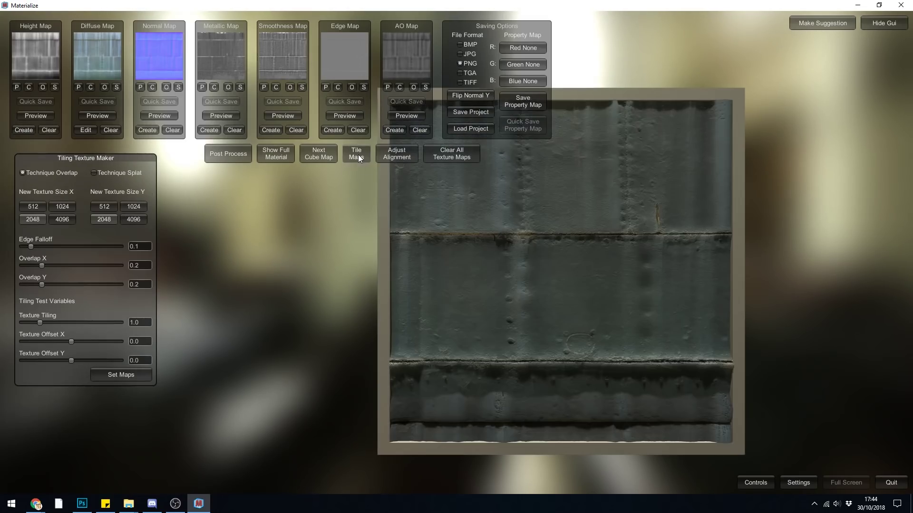
pyautogui.moveTo(393, 252); pyautogui.dragTo(44, 267, button='right')
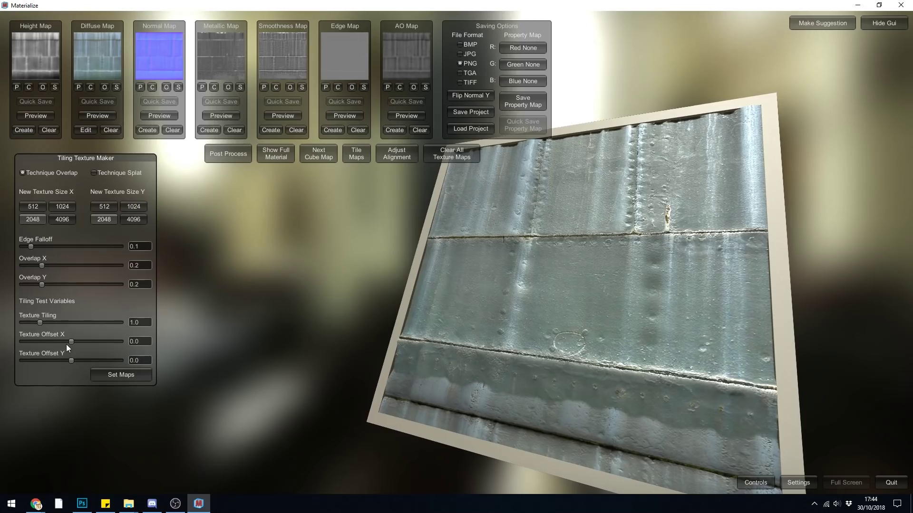
pyautogui.moveTo(71, 342); pyautogui.dragTo(85, 360)
pyautogui.moveTo(40, 322); pyautogui.dragTo(70, 323)
pyautogui.moveTo(32, 249); pyautogui.dragTo(56, 254)
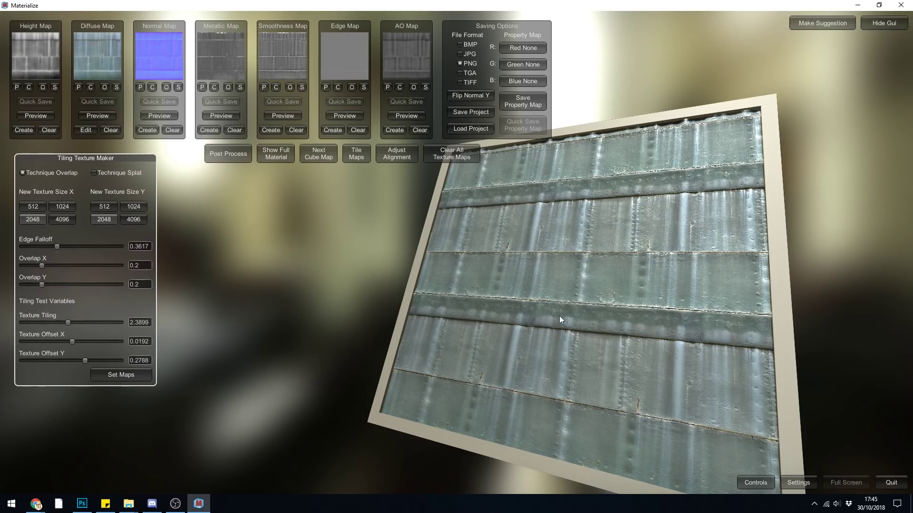
pyautogui.moveTo(55, 246); pyautogui.dragTo(94, 246)
pyautogui.moveTo(335, 298); pyautogui.dragTo(148, 353, button='right')
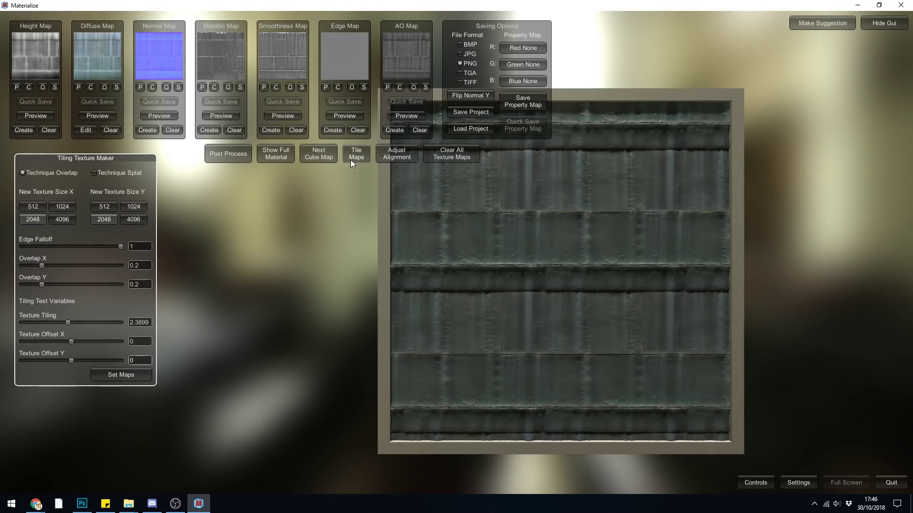
# Preview the tiled metal material on a cube, rotated to show its top
pyautogui.click(263, 156)
pyautogui.moveTo(648, 319); pyautogui.dragTo(606, 333)
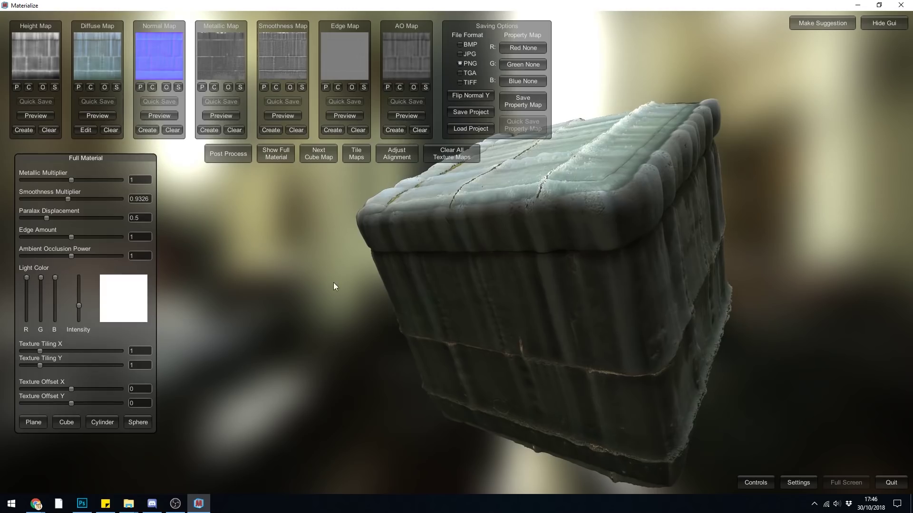